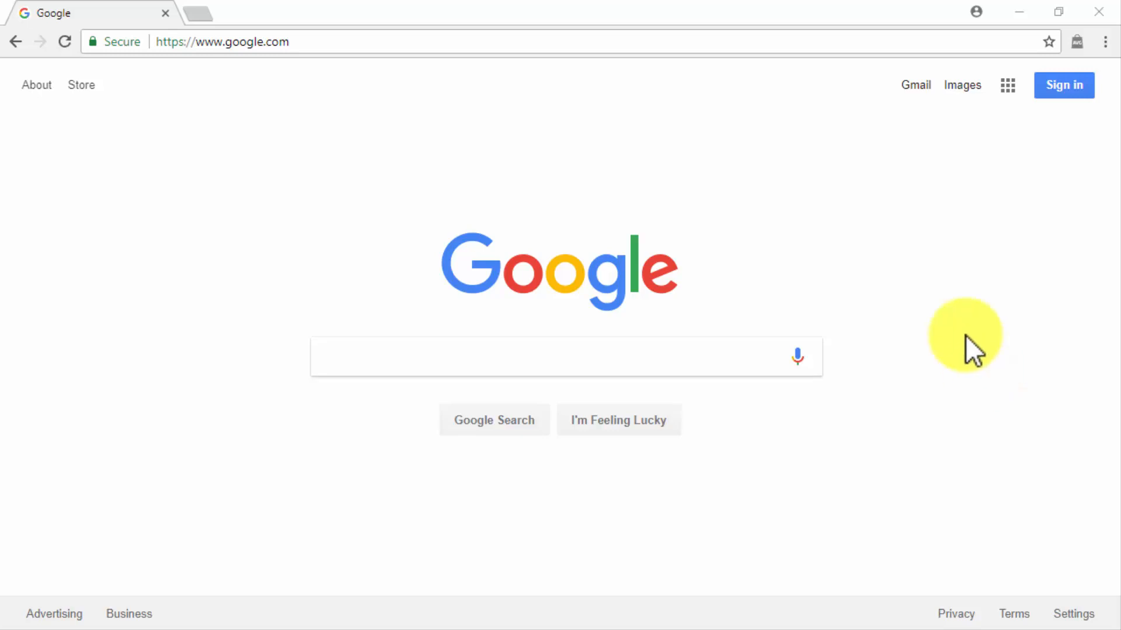
Go to hostgator.com and check that the blog's domain name is available
click(805, 42)
text(hostgator)
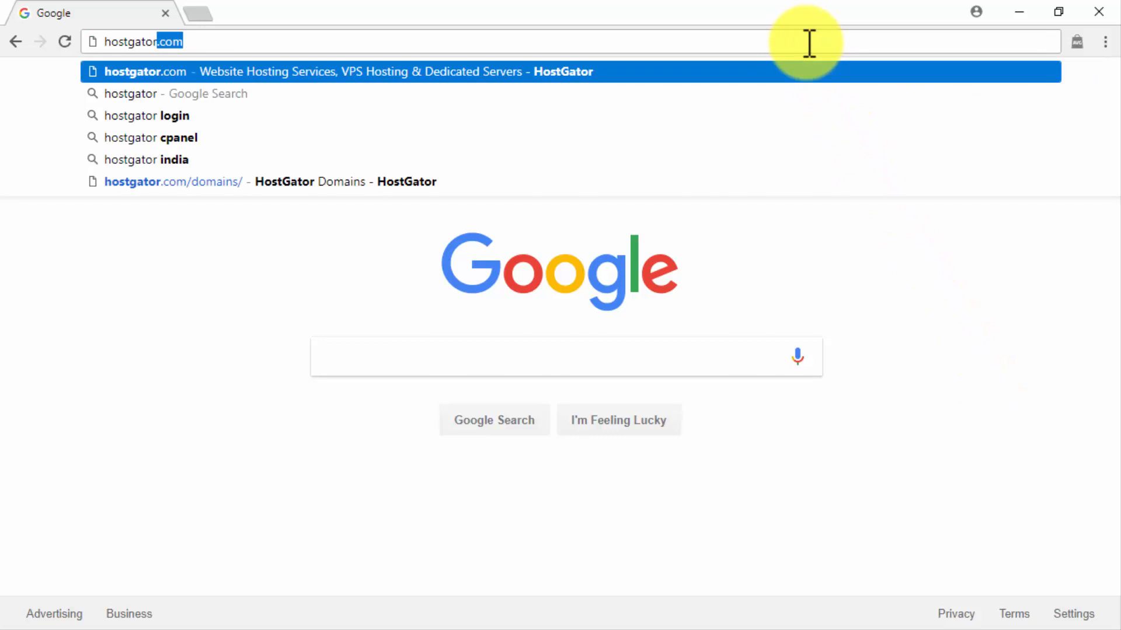
key(Return)
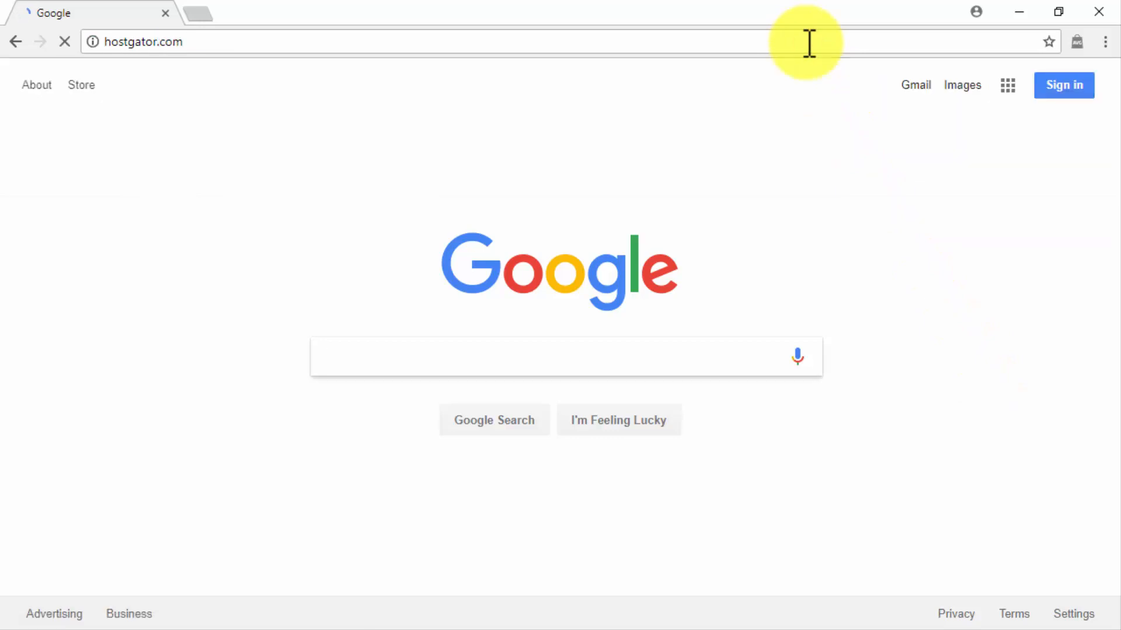
click(846, 180)
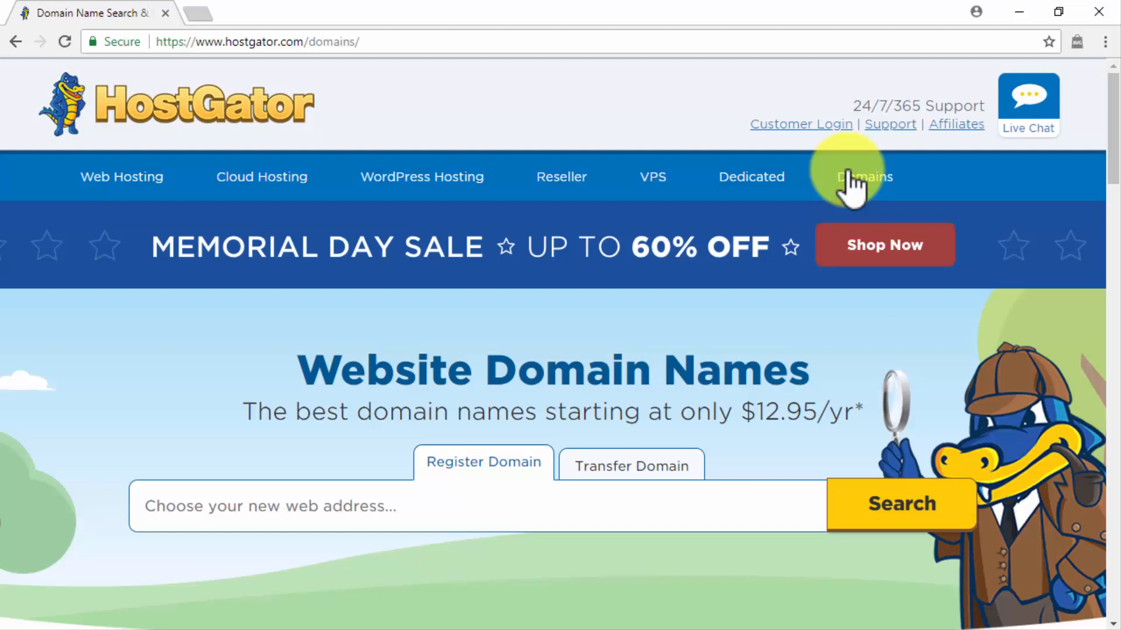
click(613, 505)
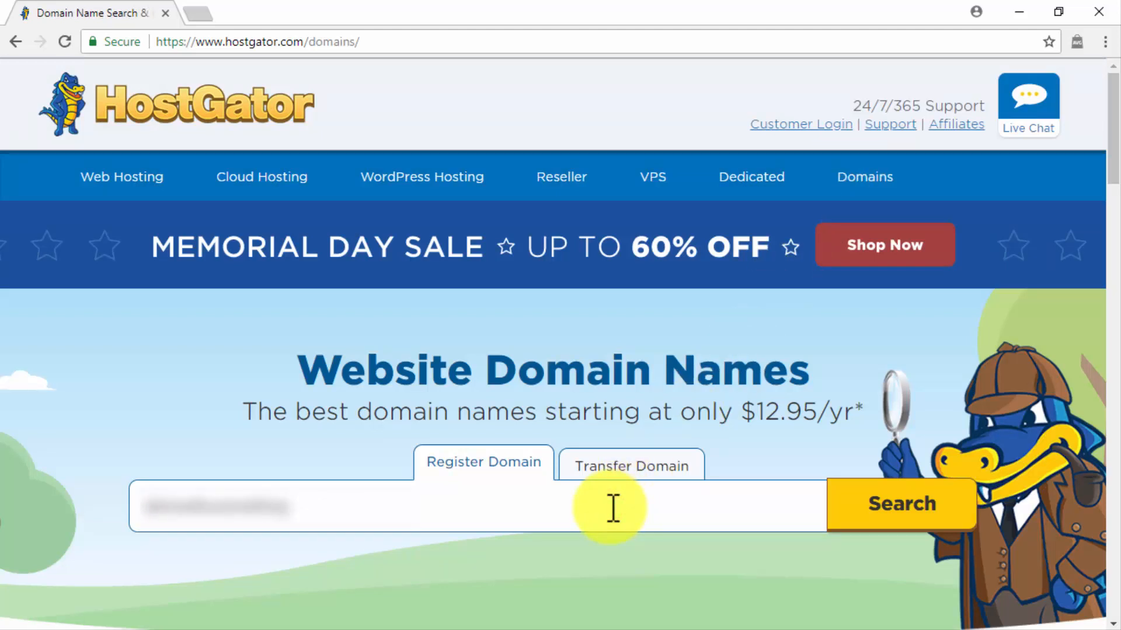
click(887, 521)
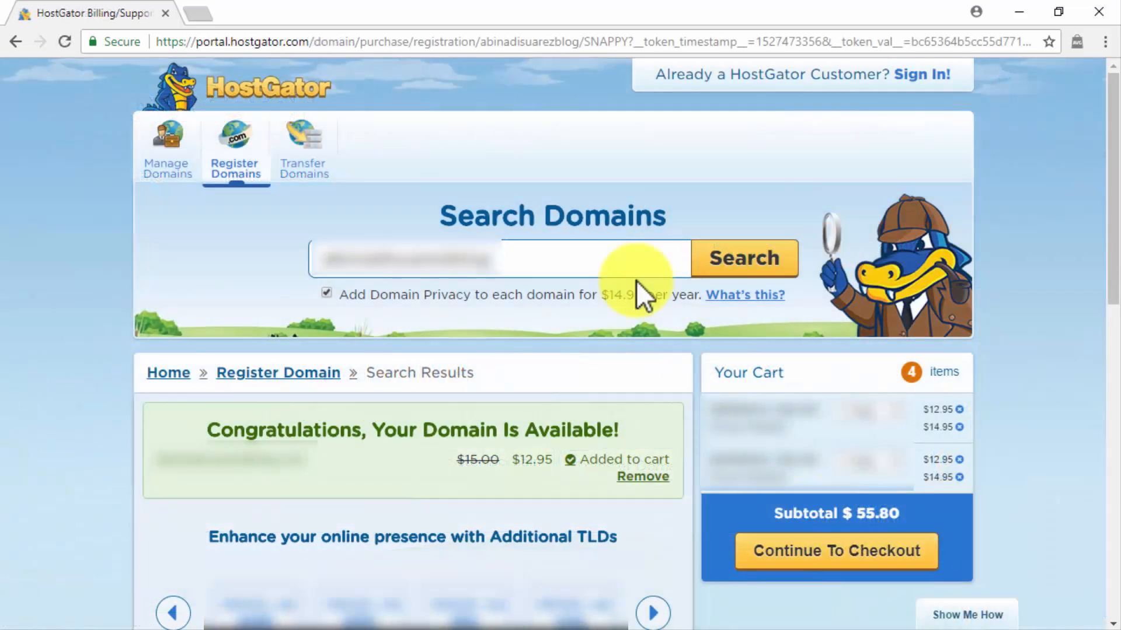
Return to the HostGator home page
click(481, 40)
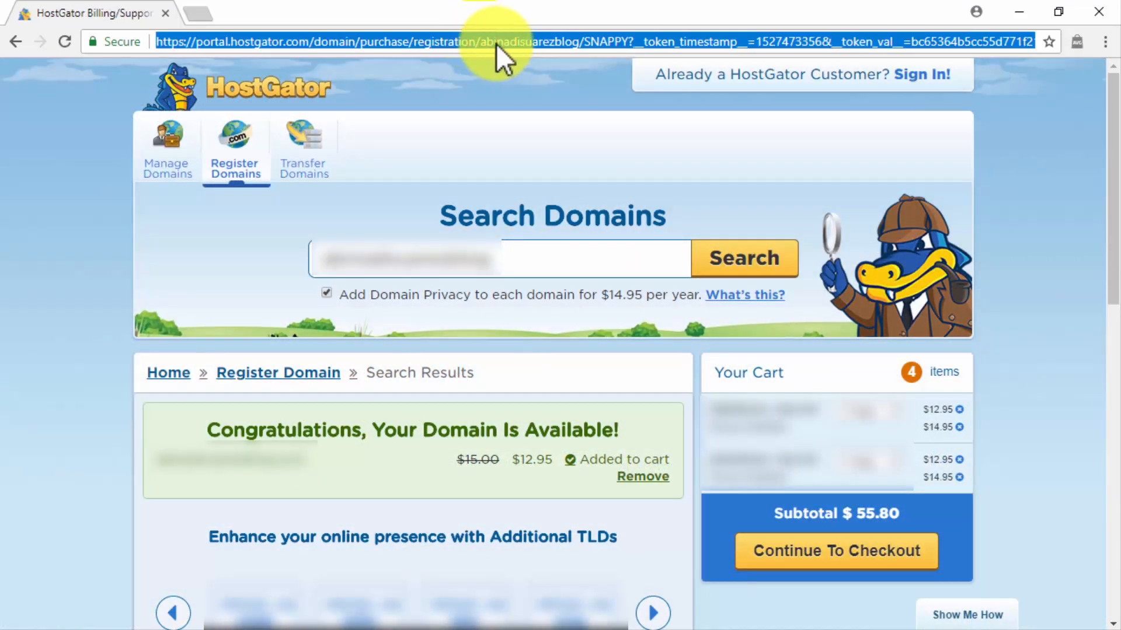
text(hostgator.com)
key(Return)
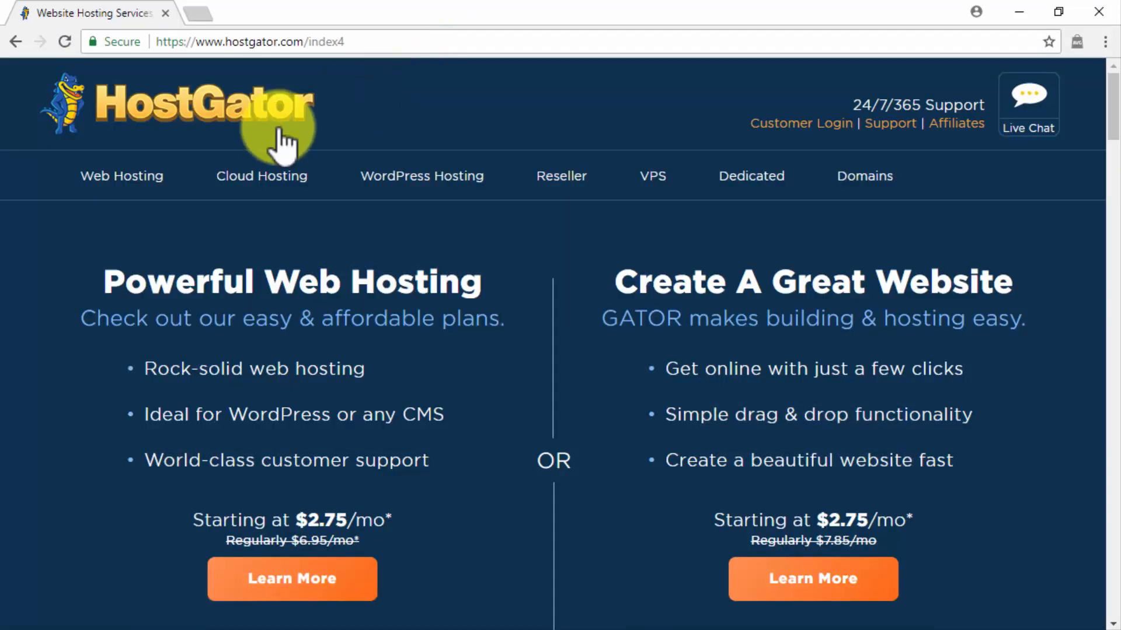
Review HostGator's shared web hosting plans
click(140, 179)
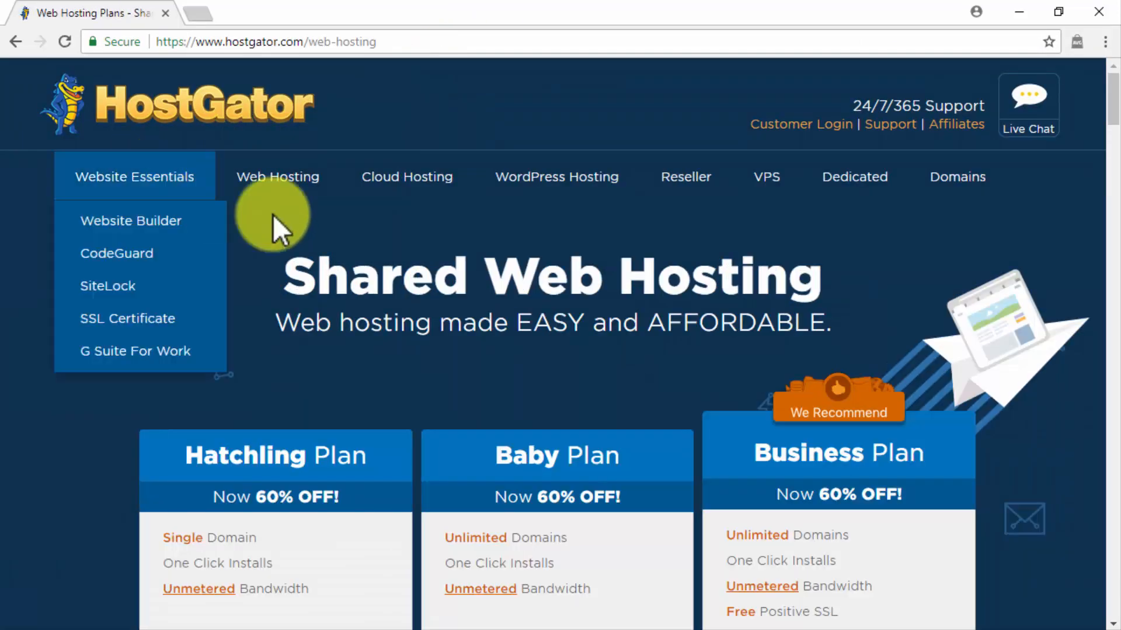
scroll(997, 426, down, 2)
scroll(996, 425, down, 3)
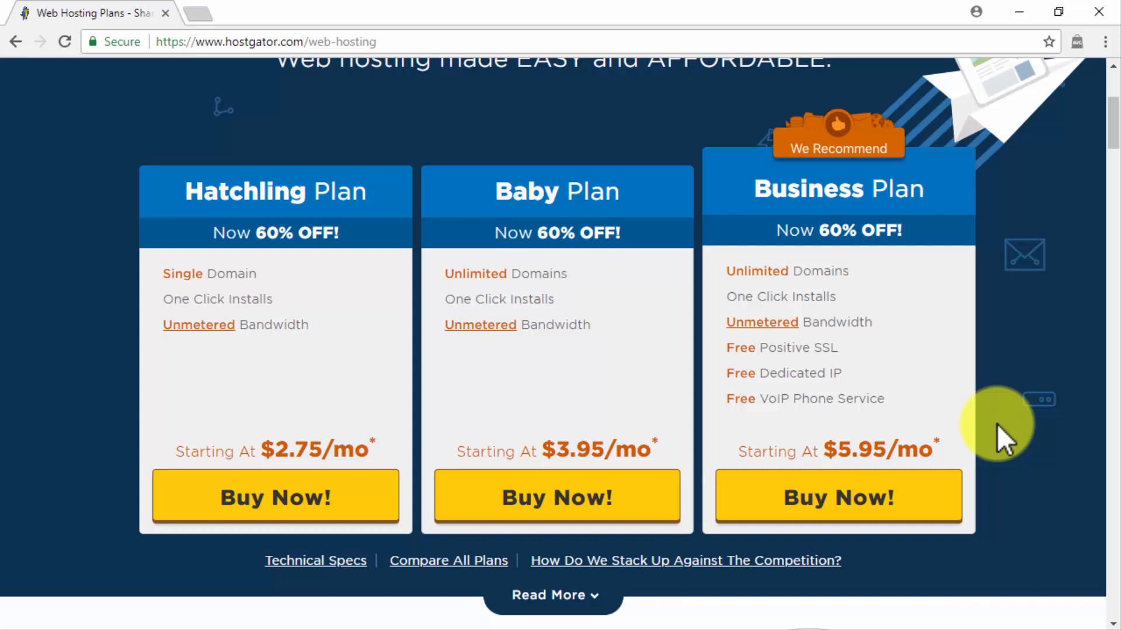
Open the Business Plan order form and scroll through its account and payment fields
click(909, 505)
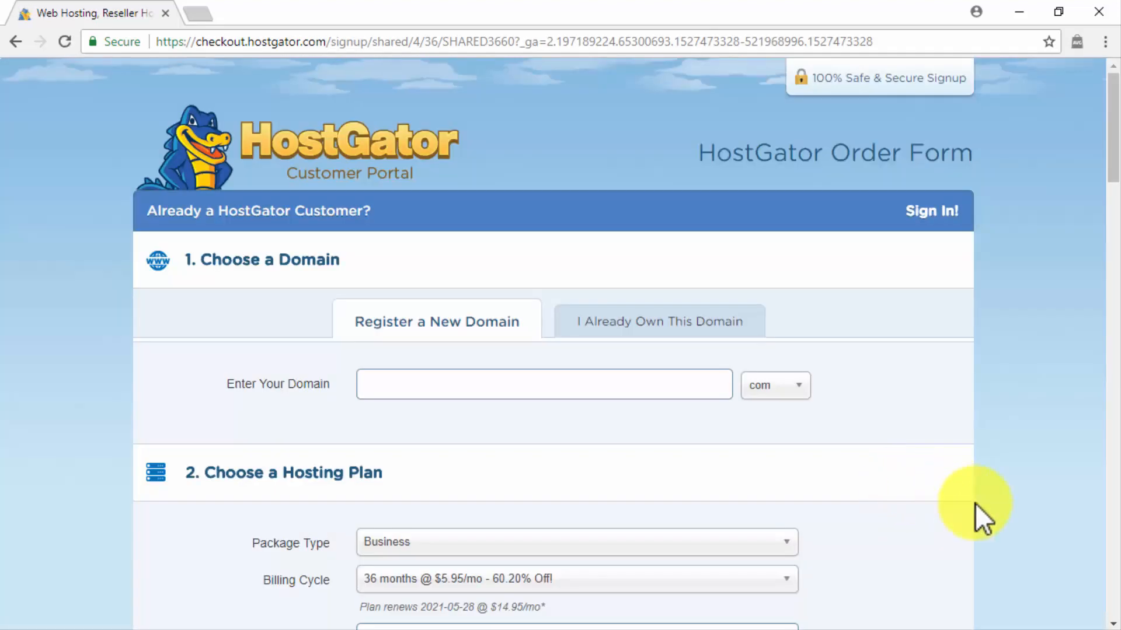
scroll(1115, 623, down, 13)
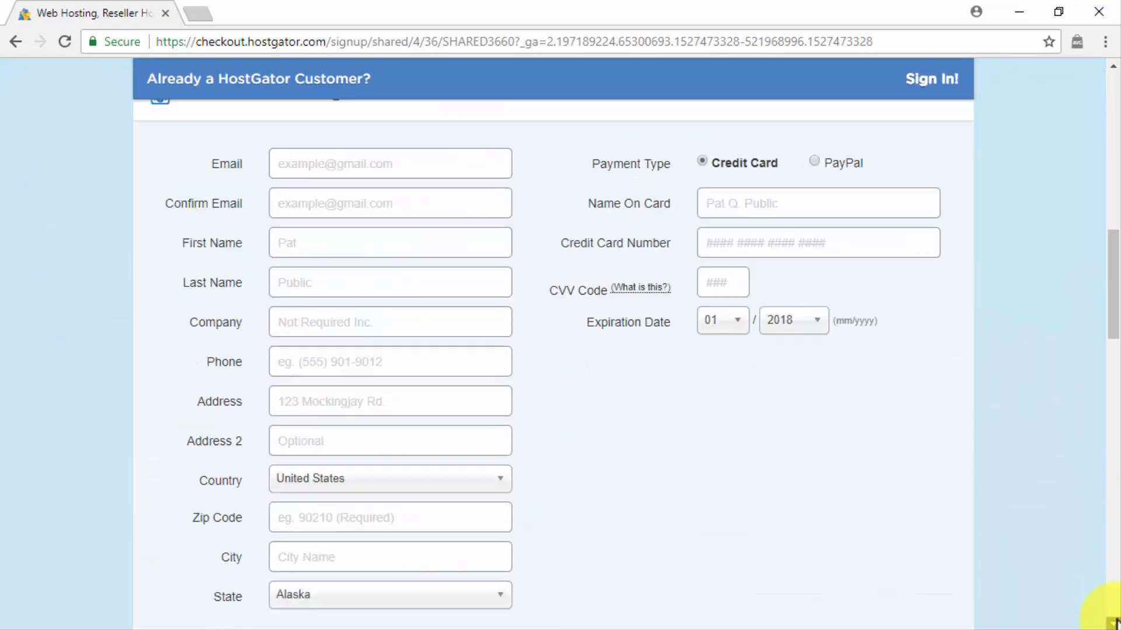
scroll(1115, 624, down, 15)
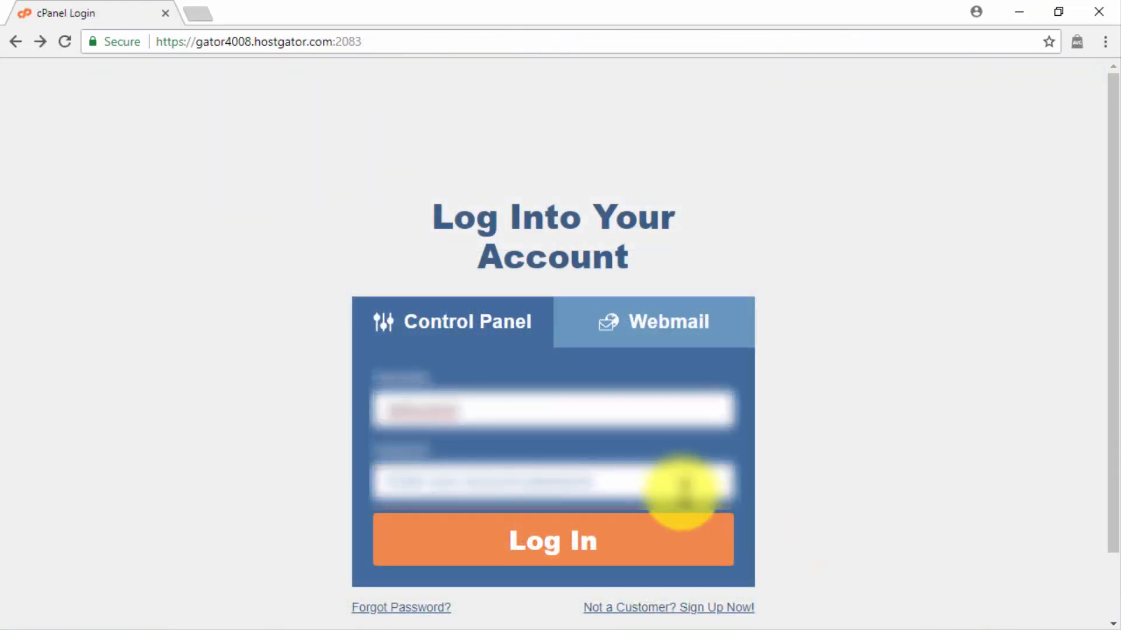
Log in to cPanel with the saved account password
click(677, 482)
key(ctrl+v)
click(650, 542)
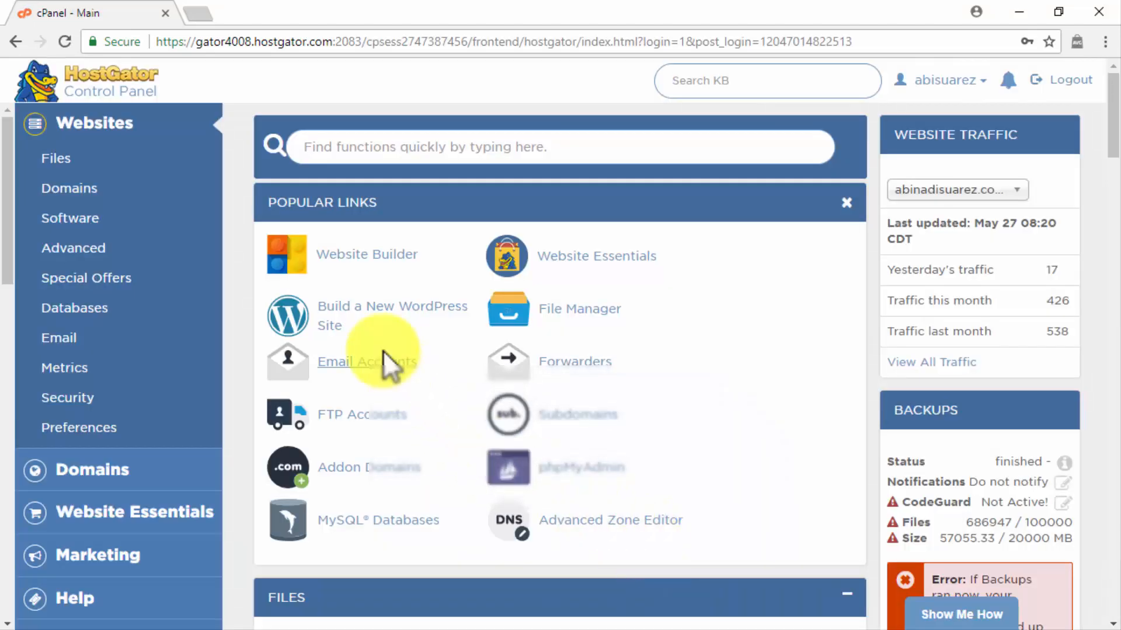
Start a new WordPress site on the chosen domain with the directory cleared, reaching Install Settings
click(369, 315)
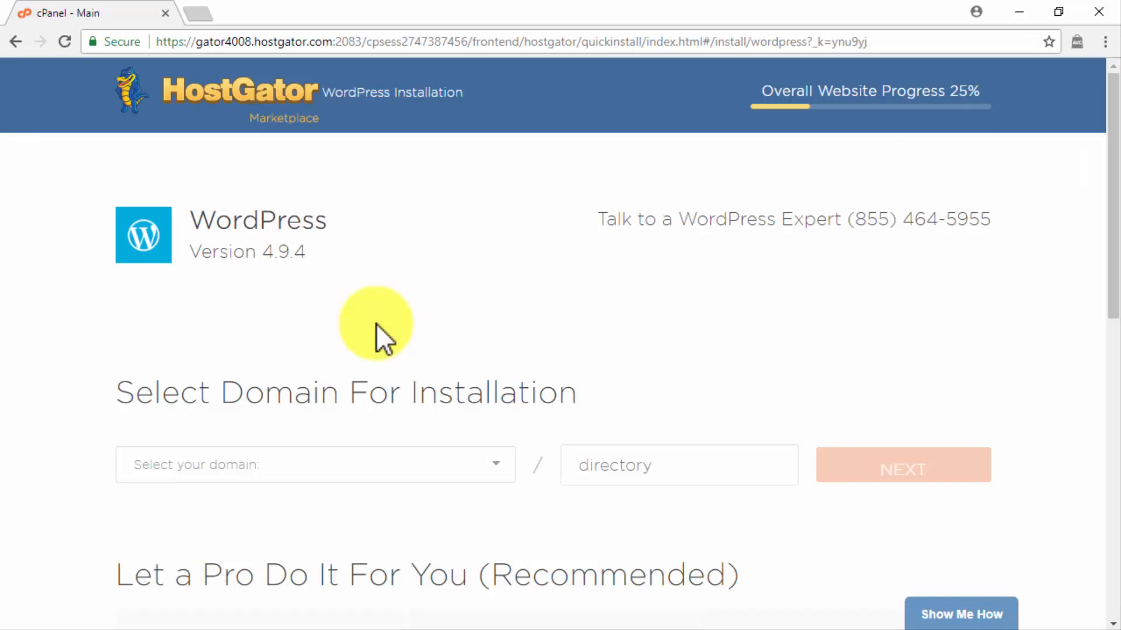
click(466, 474)
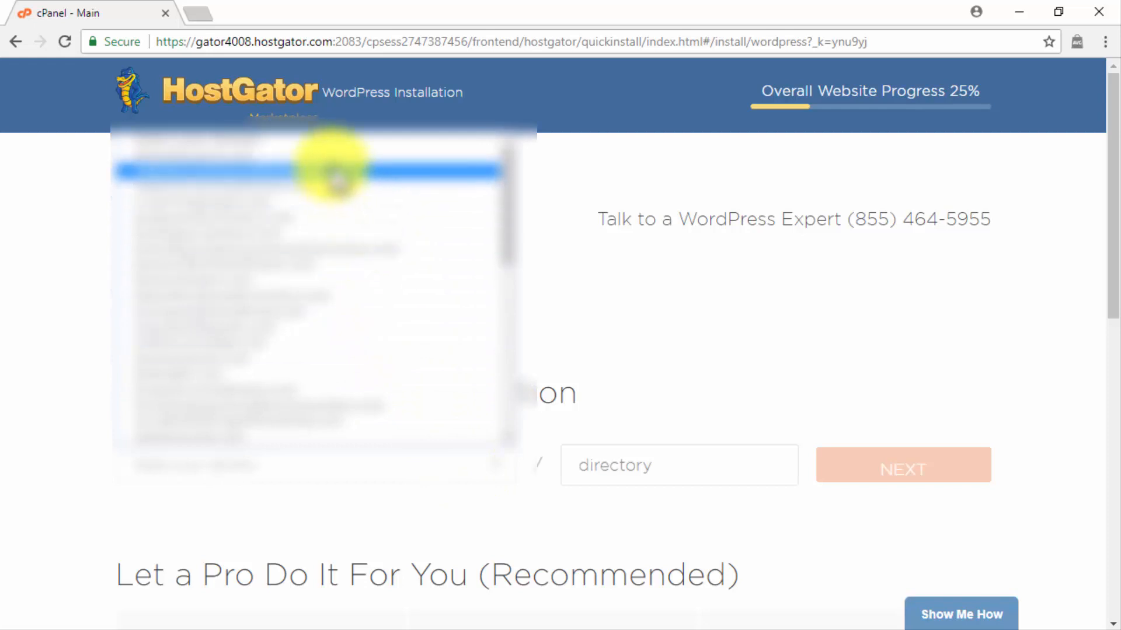
click(331, 164)
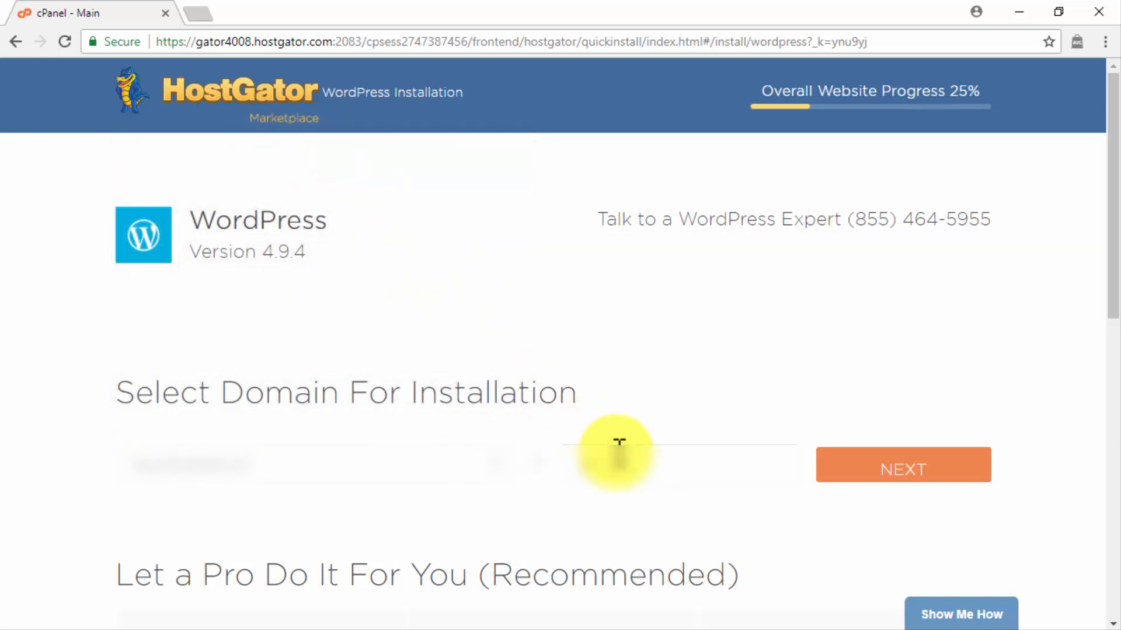
key(BackSpace)
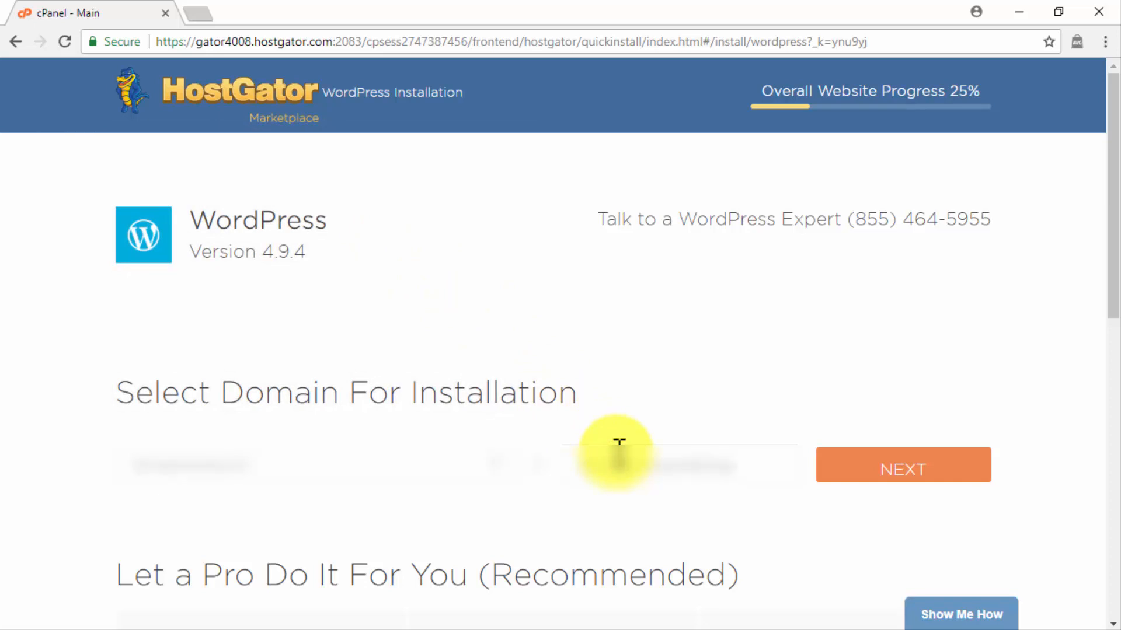
click(921, 464)
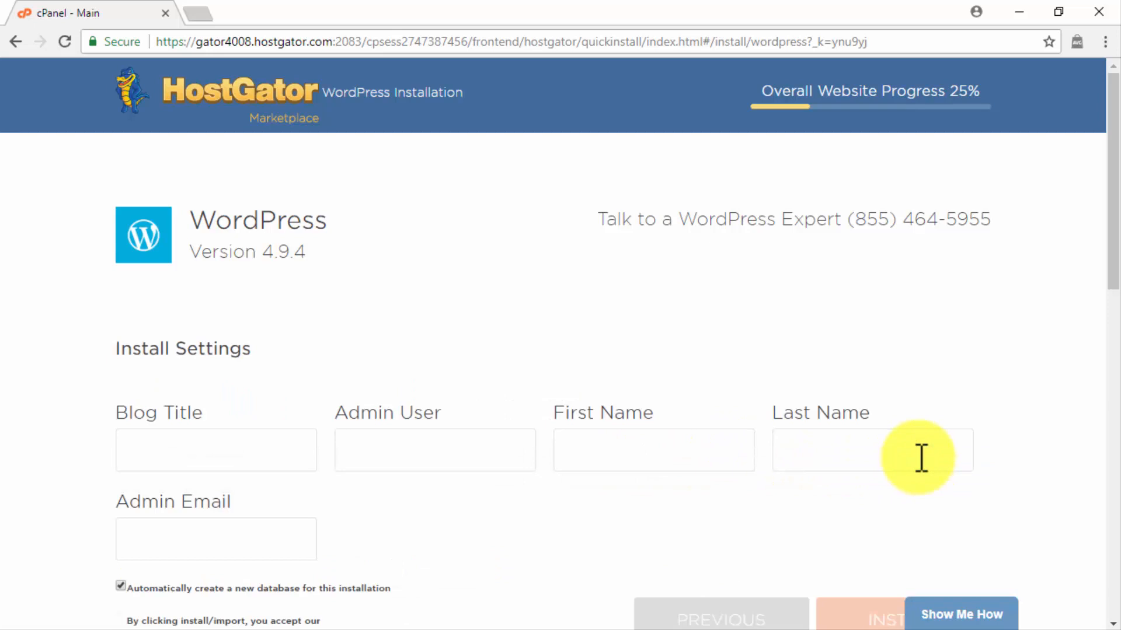
Enter blog title 'Abi's Team Blog' plus the admin username, first name and last name
click(292, 455)
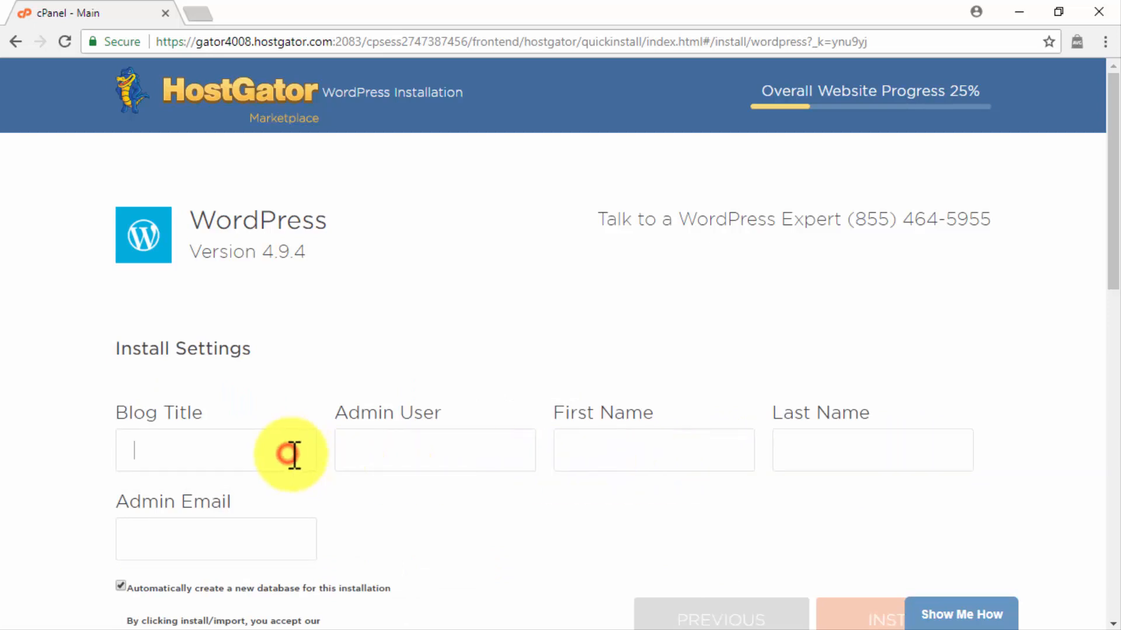
text(Abi's Team Blog)
click(347, 461)
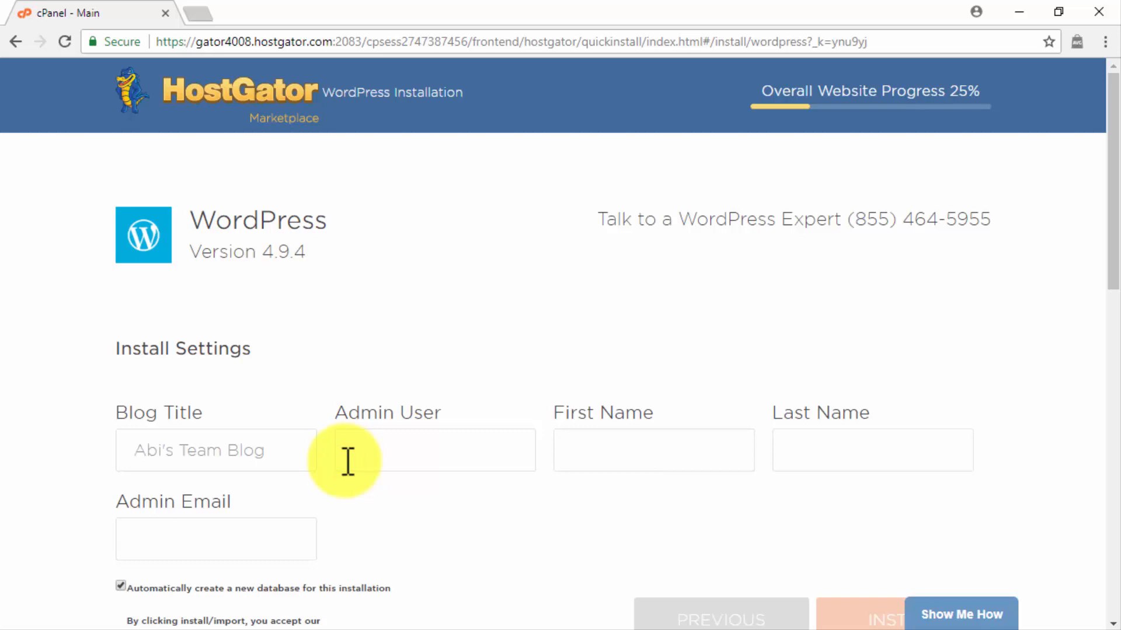
text(jamieas)
click(594, 447)
text(James)
click(806, 443)
text(Fonda)
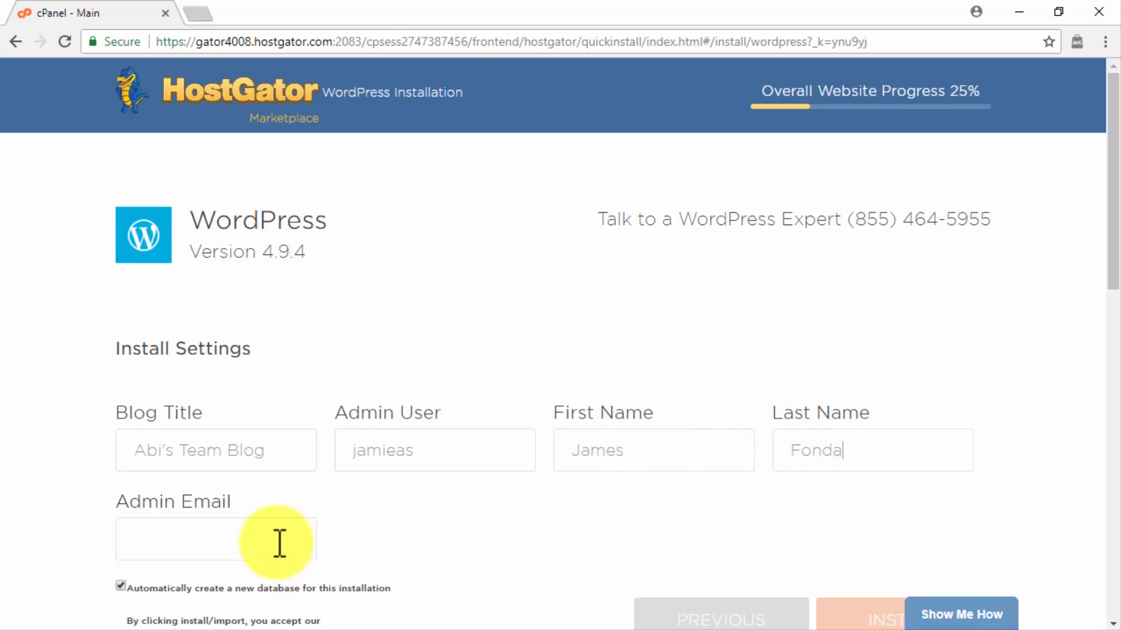
Add the admin email, run the WordPress installation, and select the generated login credentials
click(277, 542)
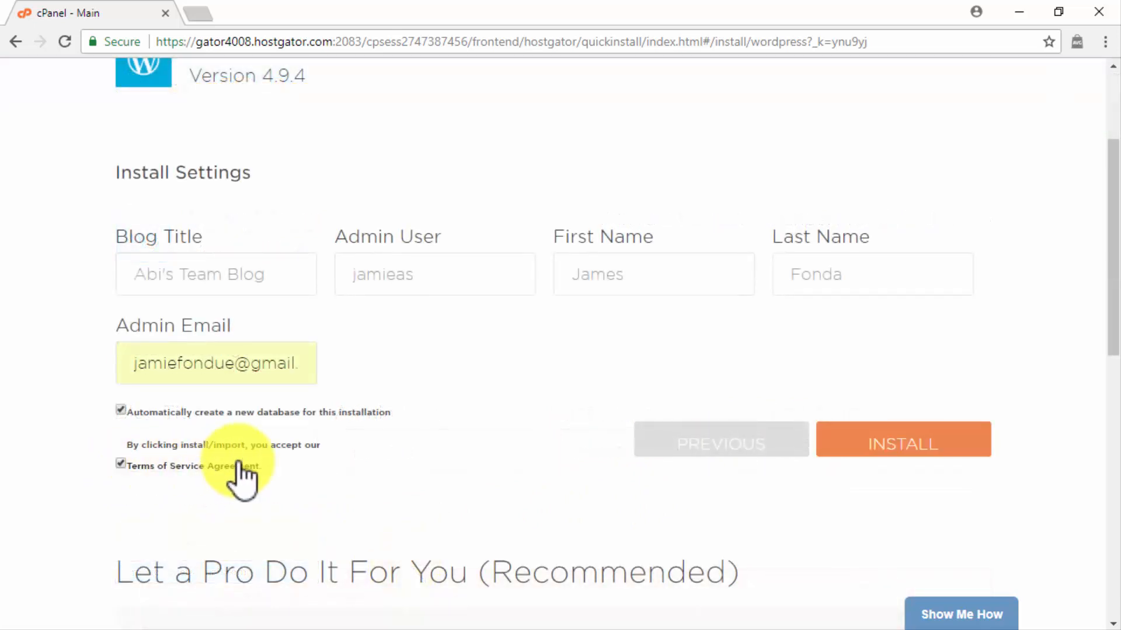
click(909, 444)
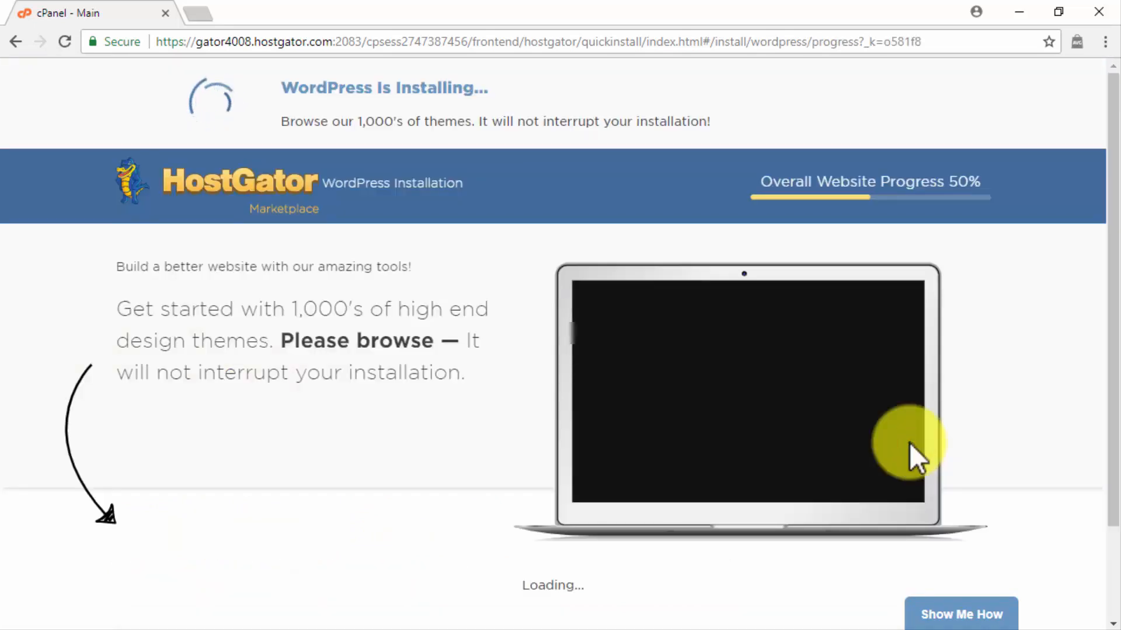
drag(759, 372, 548, 365)
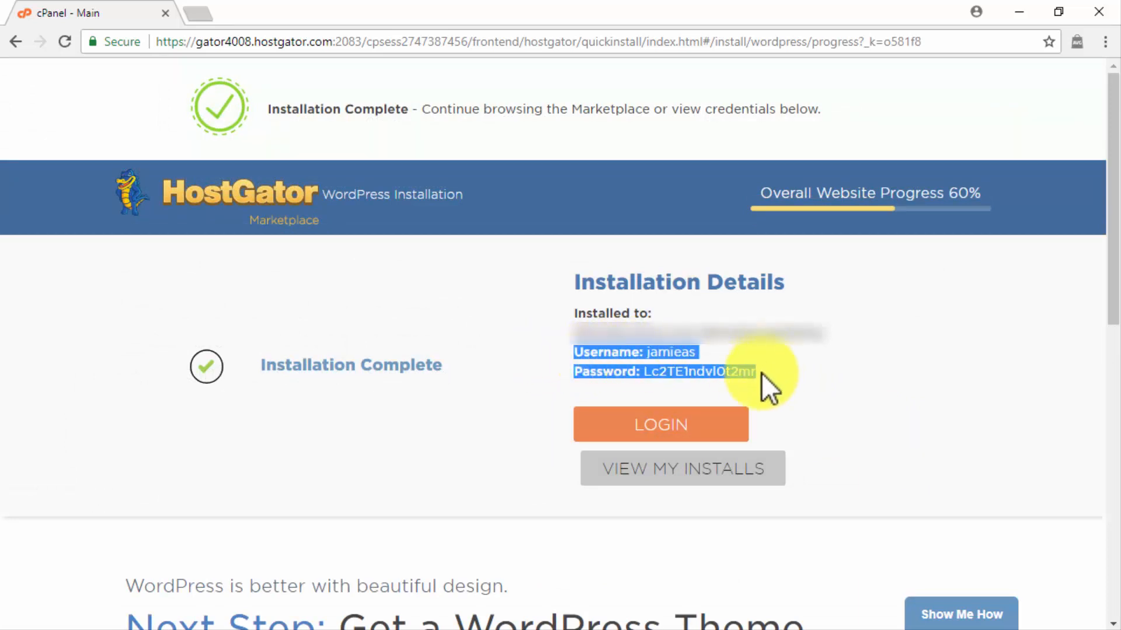
Log in to the WordPress dashboard with the admin password and Remember Me ticked
click(688, 436)
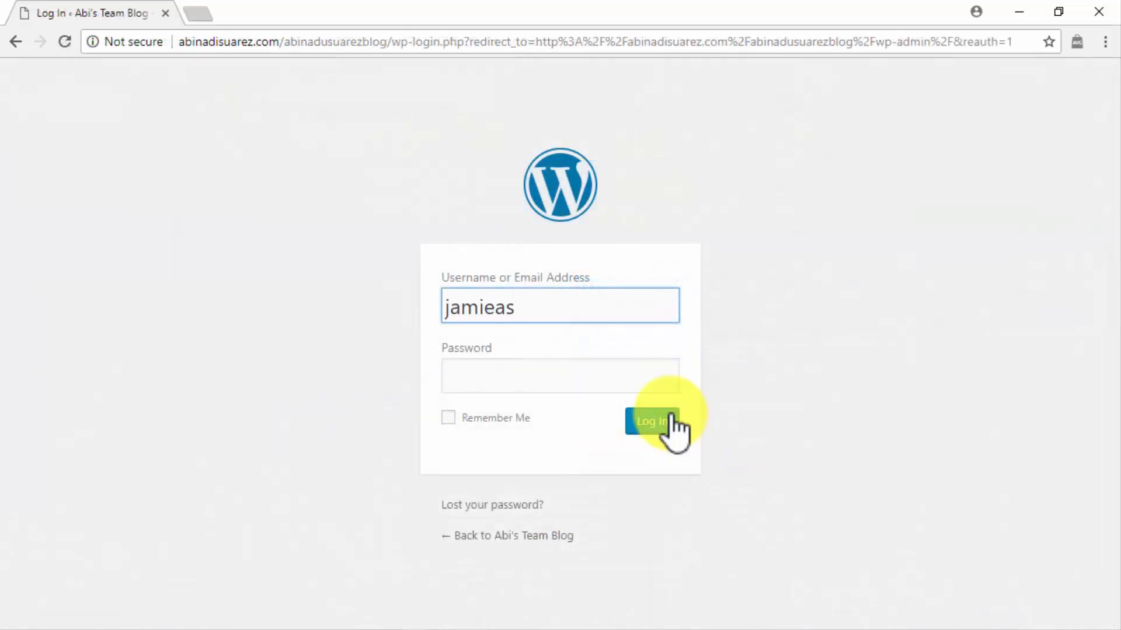
click(644, 380)
key(ctrl+v)
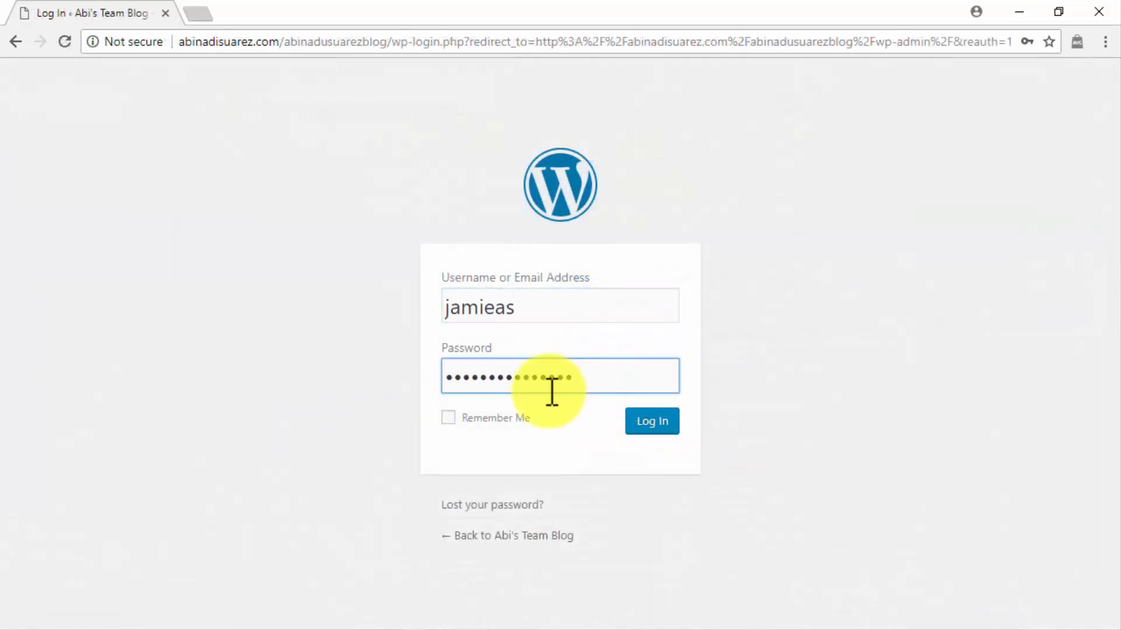
click(460, 418)
click(642, 425)
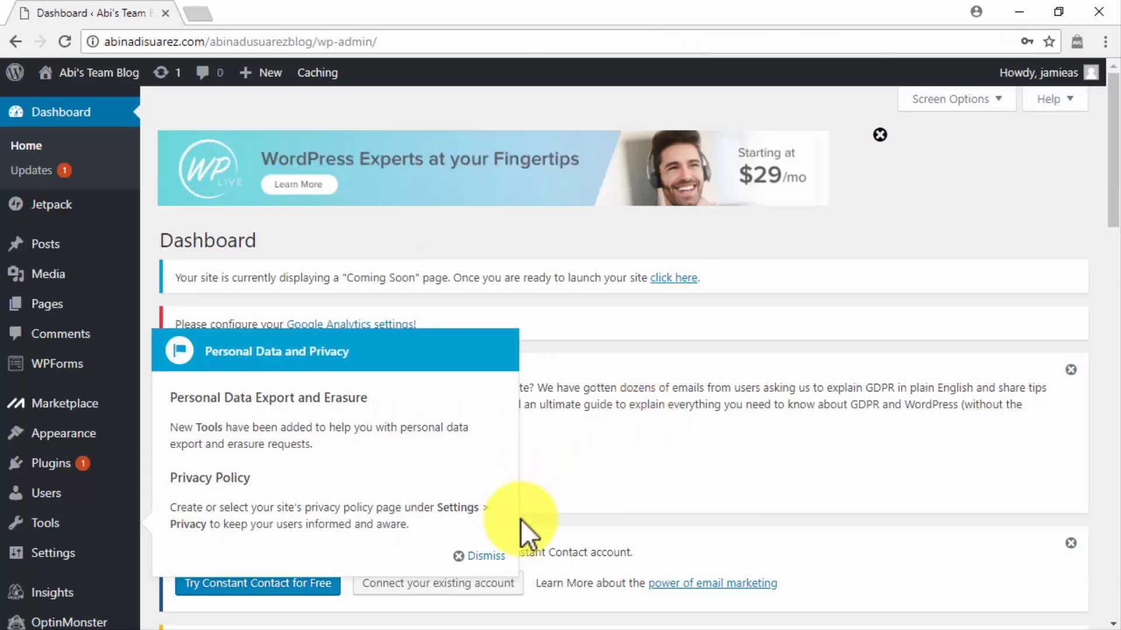
Dismiss the privacy notice, launch the site out of Coming Soon mode, and start a new page
click(479, 557)
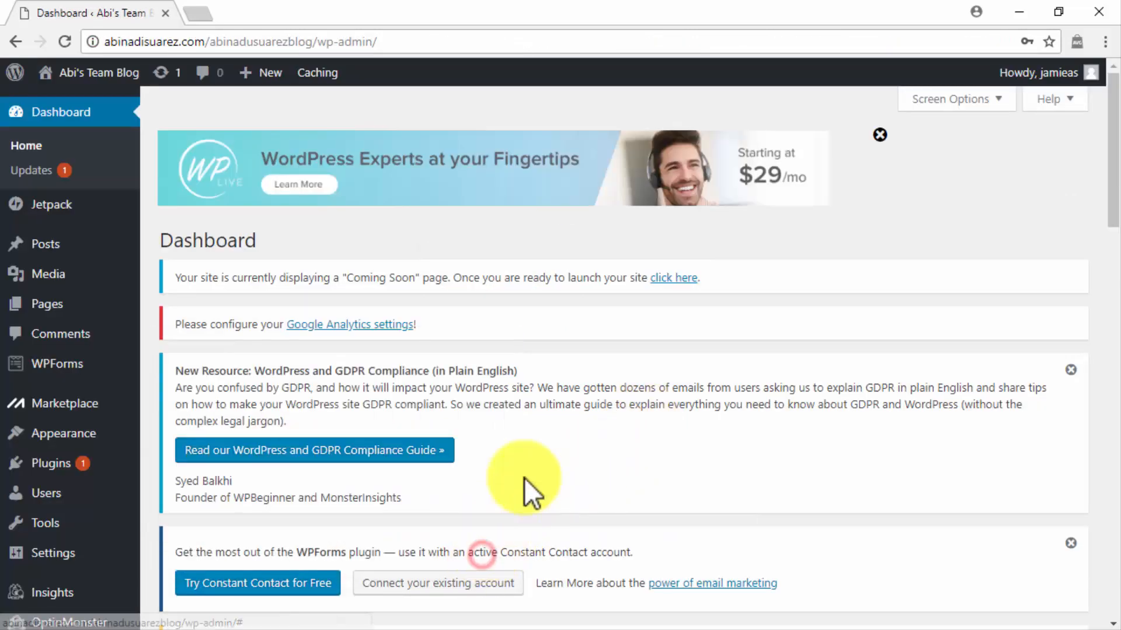
click(677, 278)
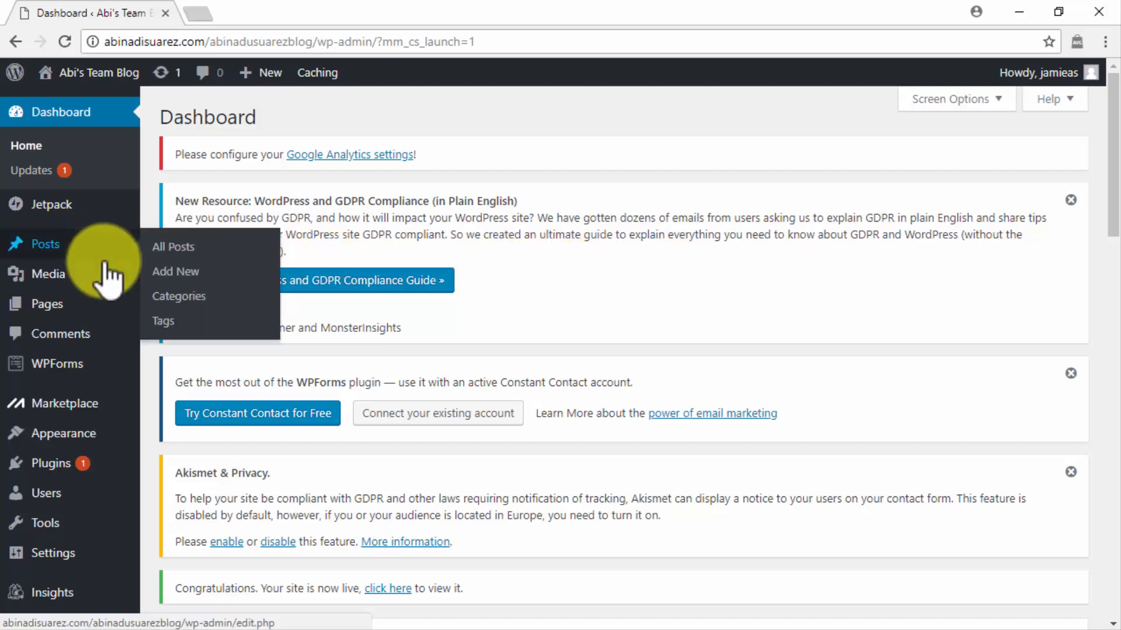
mouse_move(108, 298)
click(175, 330)
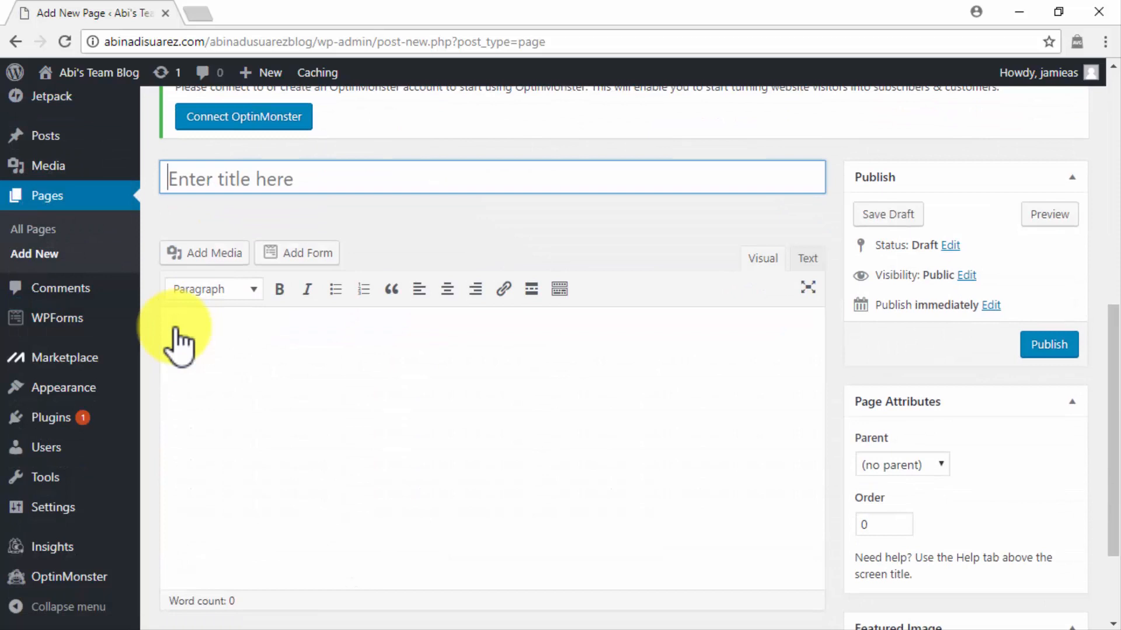
Title the page 'About', add the three welcome paragraphs, and publish it
text(About)
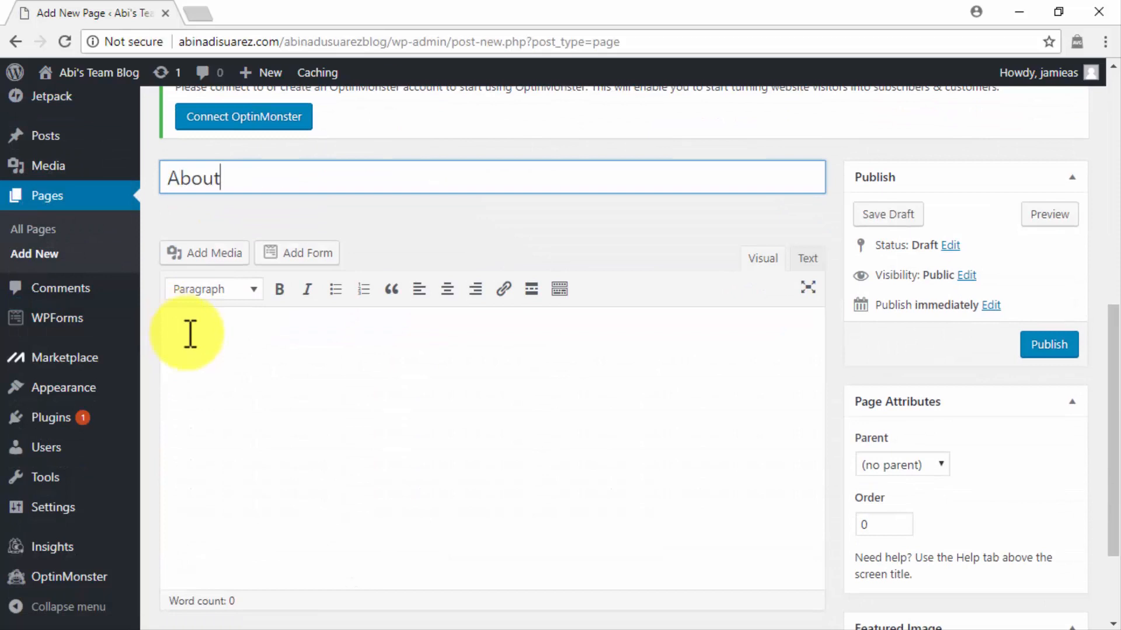
click(178, 326)
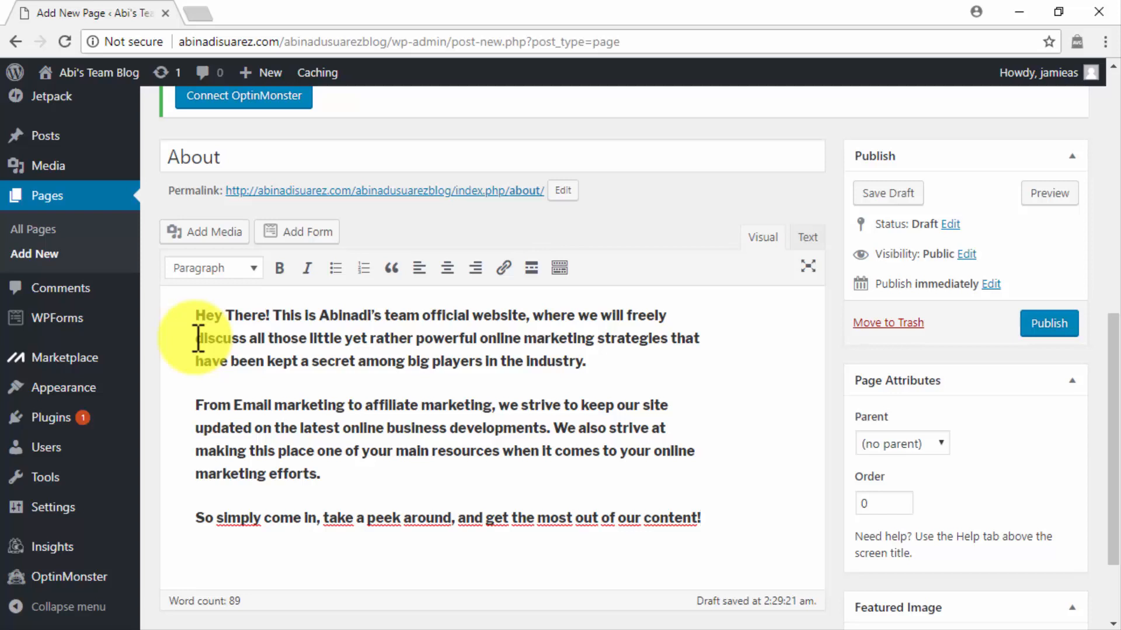
click(1050, 330)
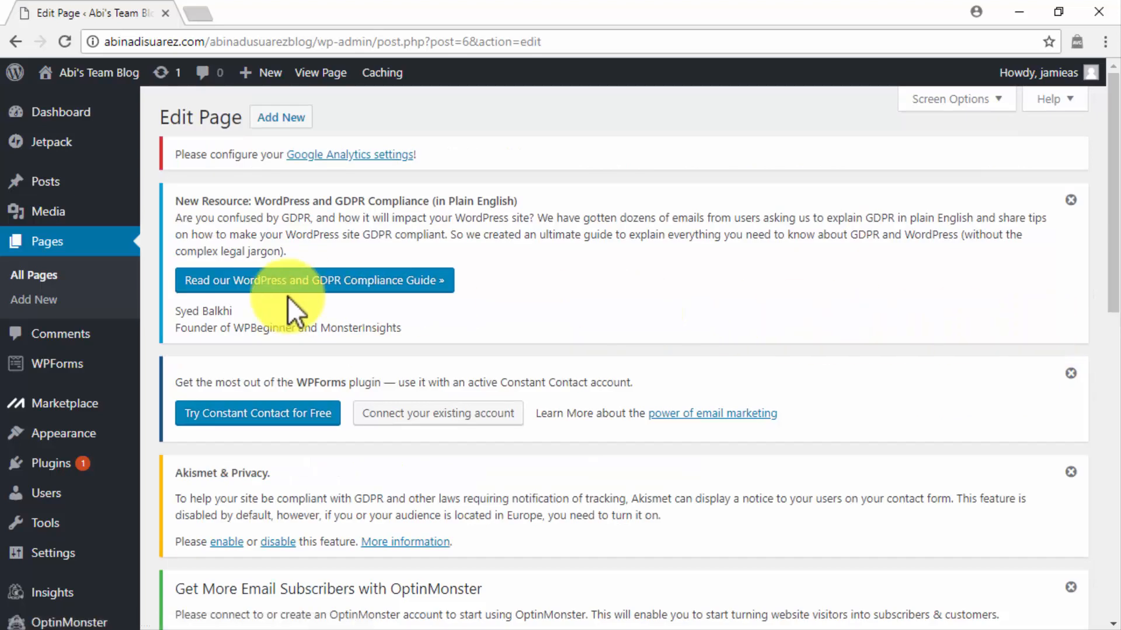
Create a new page titled 'Contact' containing the pasted contact message
click(69, 303)
scroll(146, 387, down, 5)
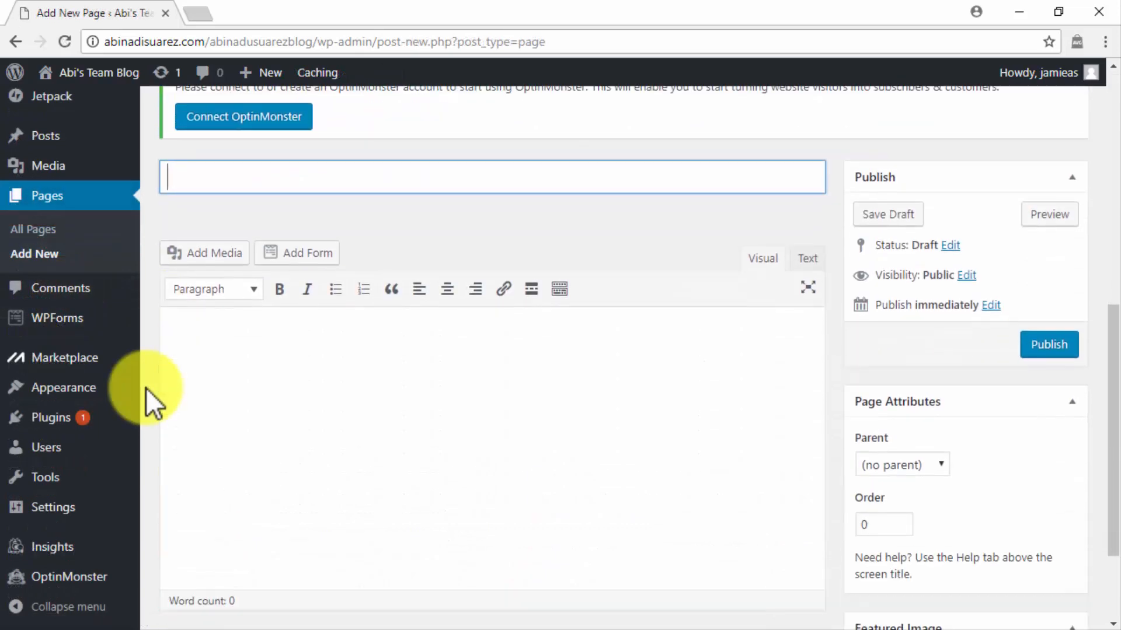
text(Contact)
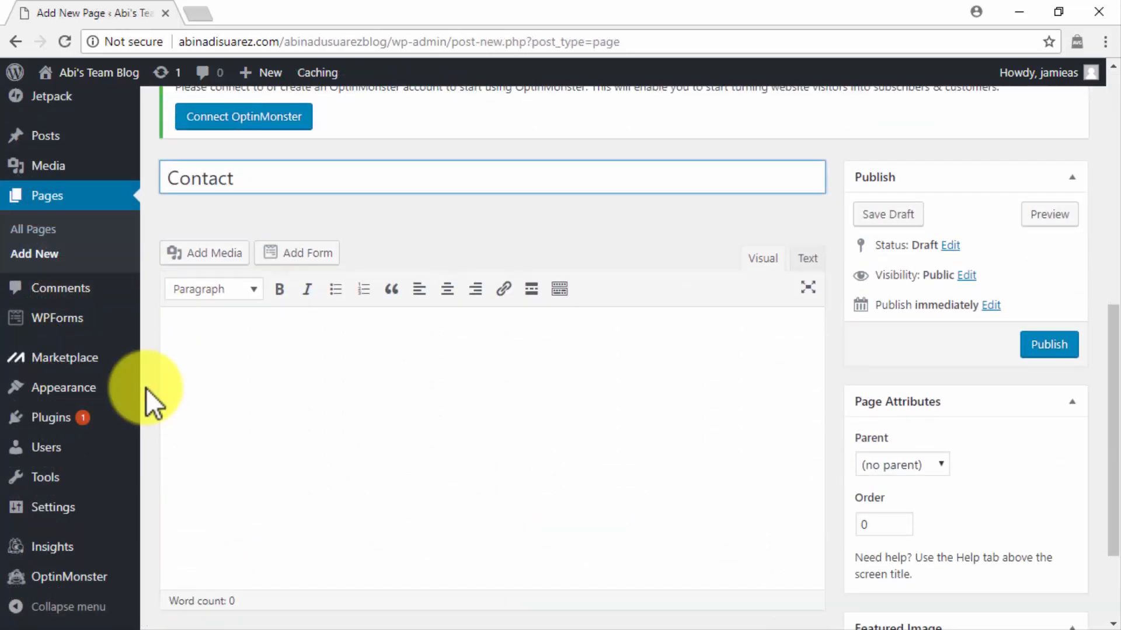
click(198, 381)
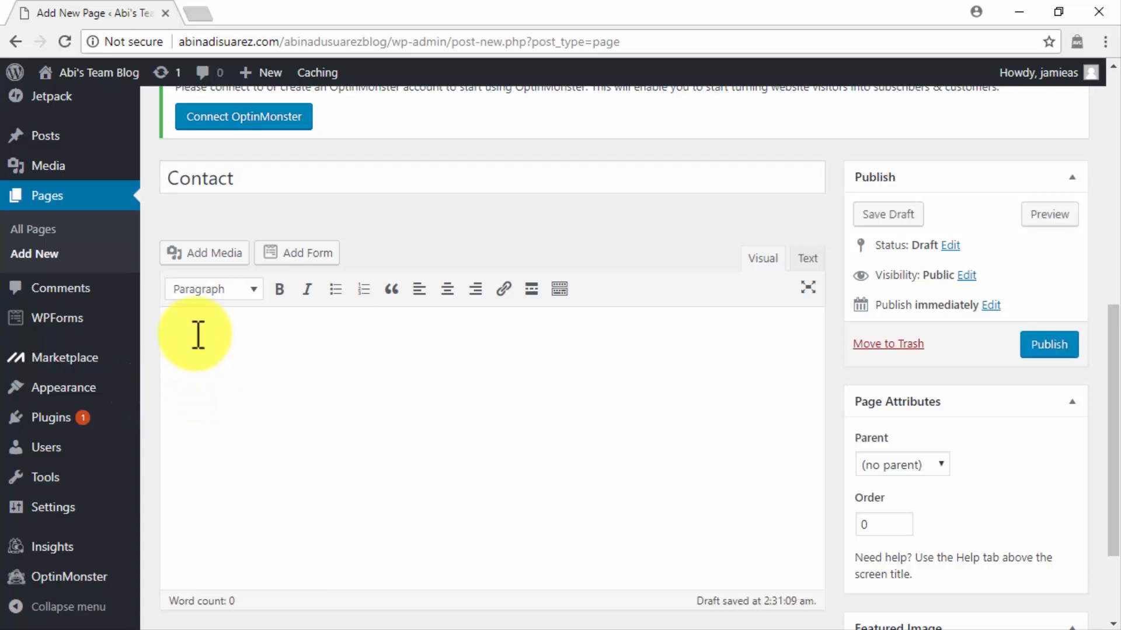
key(ctrl+v)
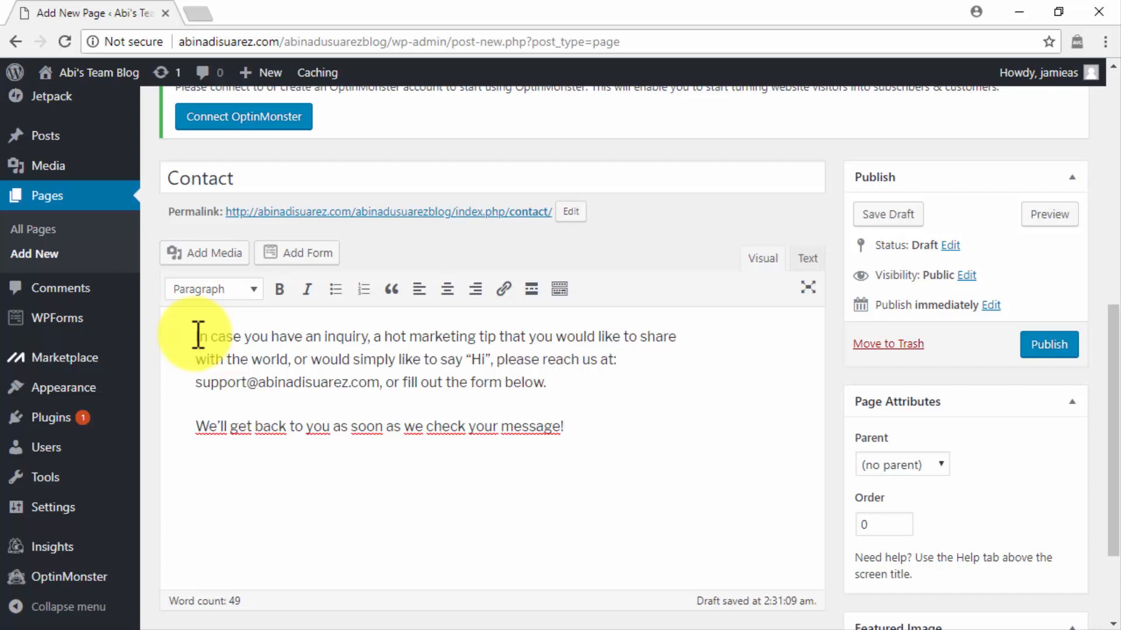
Embed the Simple Contact Form in the Contact page and publish it
click(304, 255)
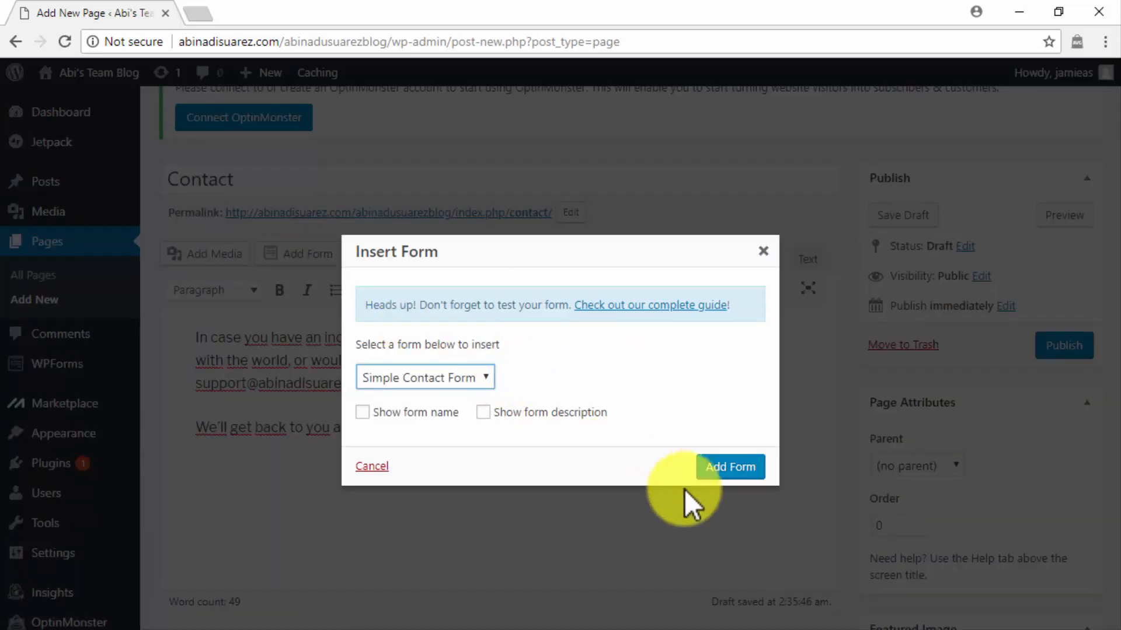
click(730, 467)
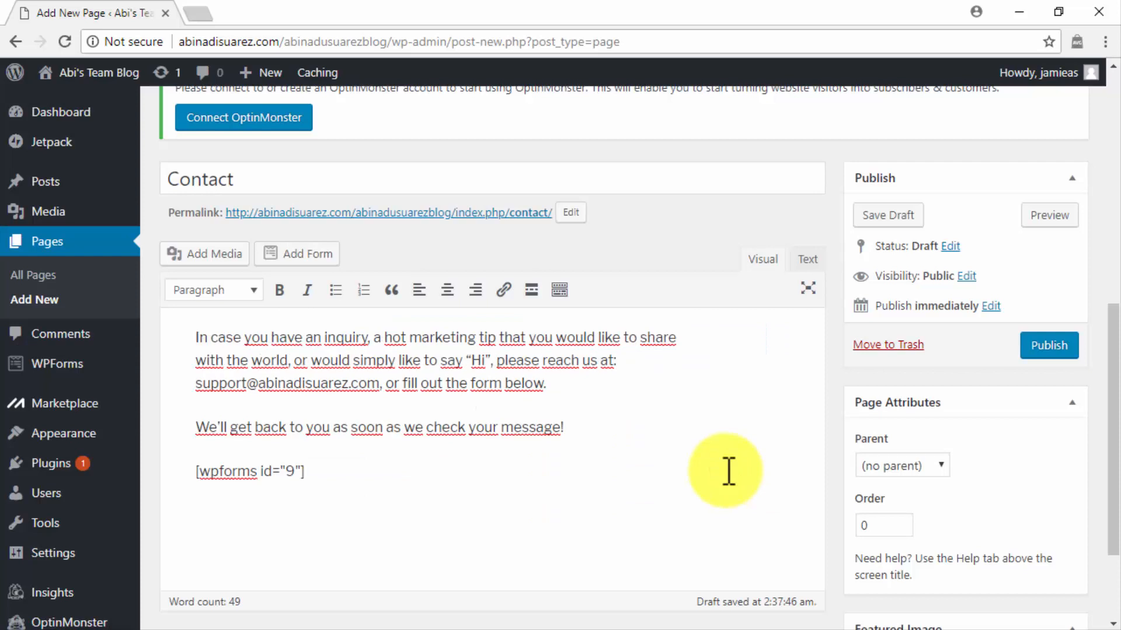
click(1036, 347)
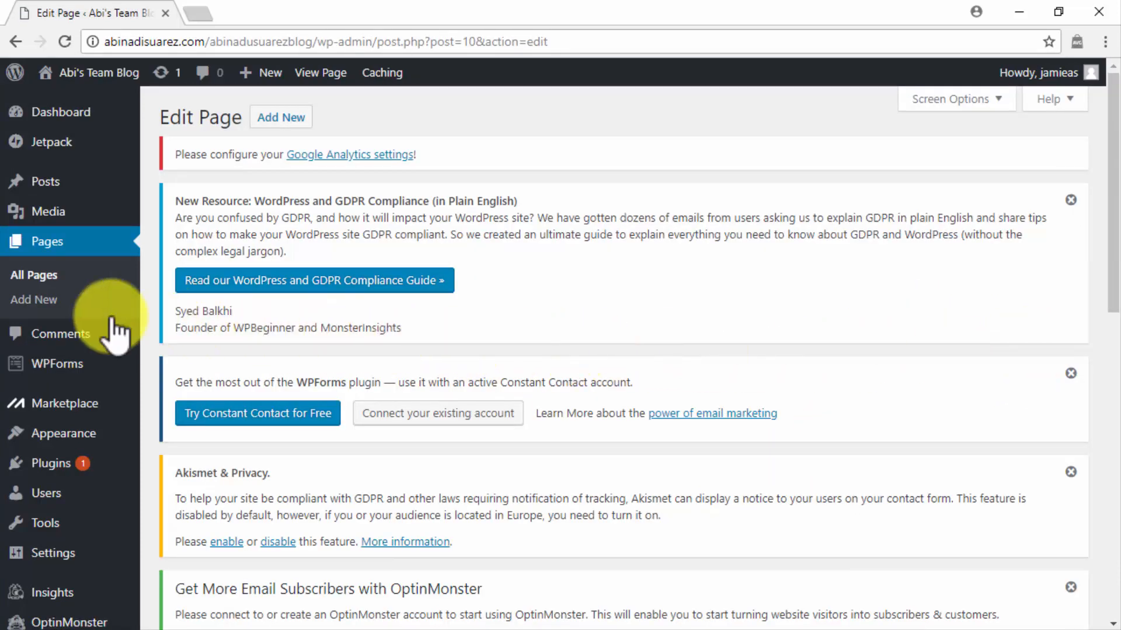
Start a new page titled 'Privacy Policy' with its body empty and ready for text
click(80, 305)
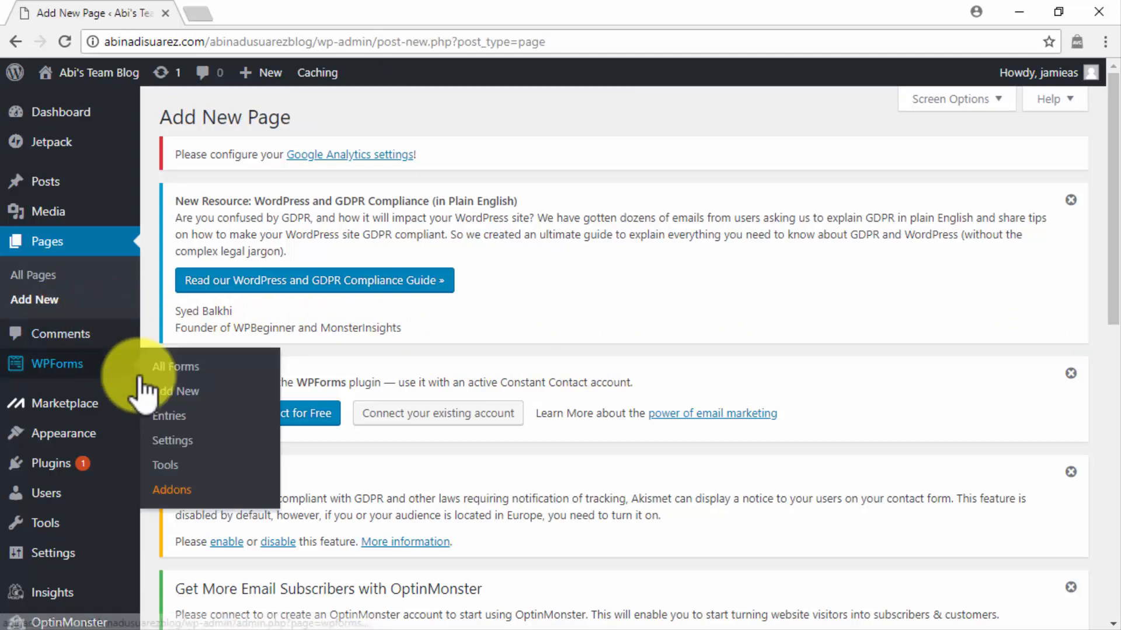
scroll(145, 395, down, 3)
scroll(143, 391, down, 3)
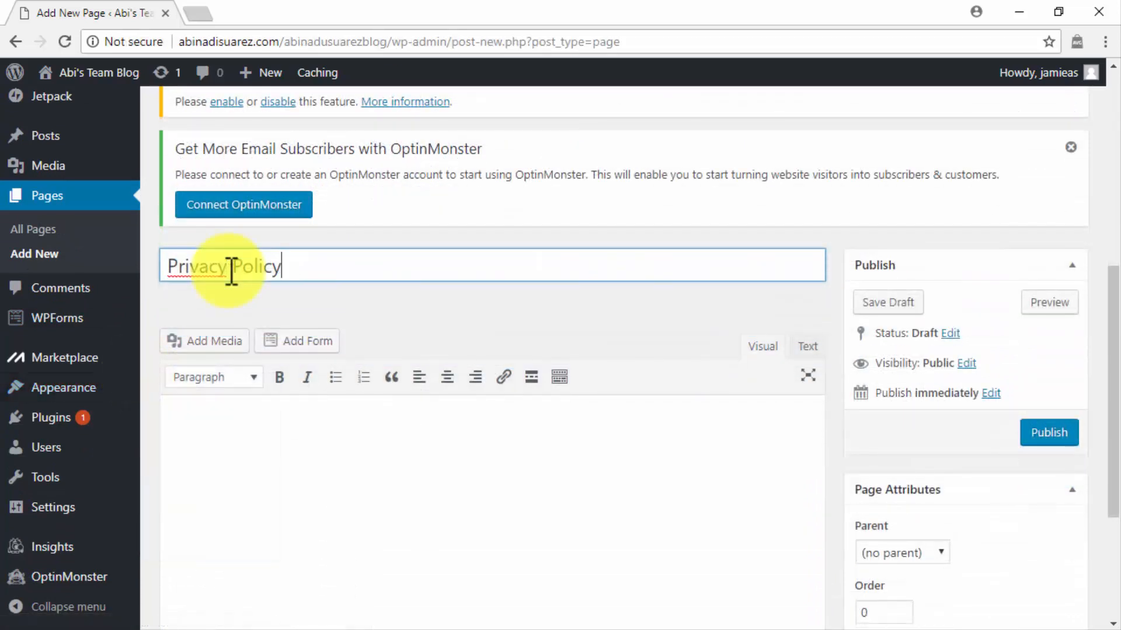
scroll(218, 426, down, 1)
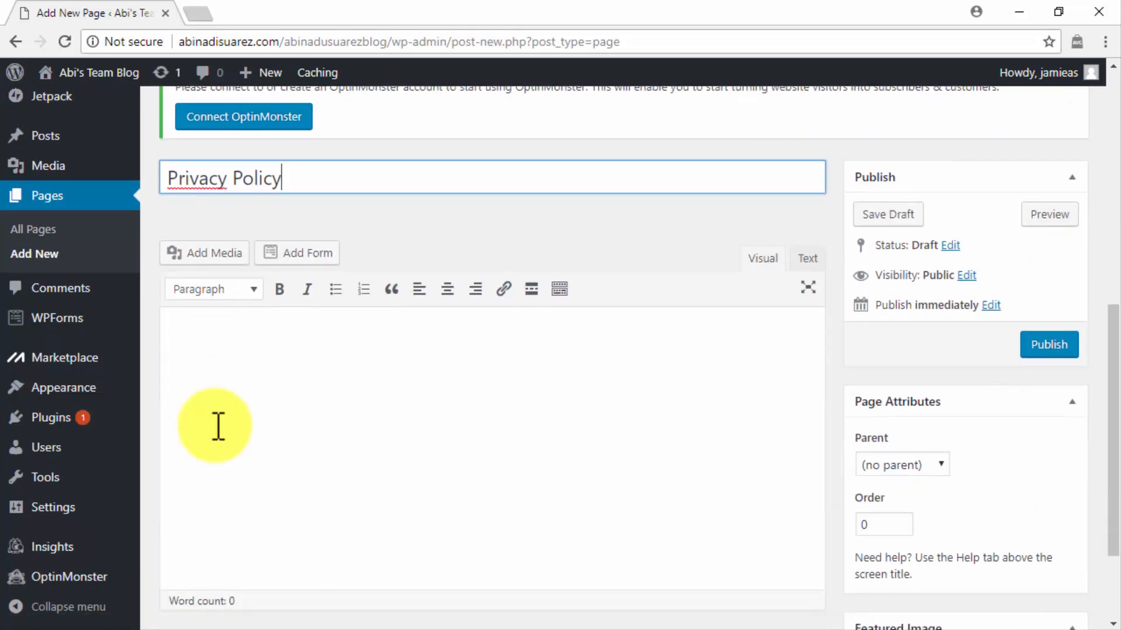
click(219, 343)
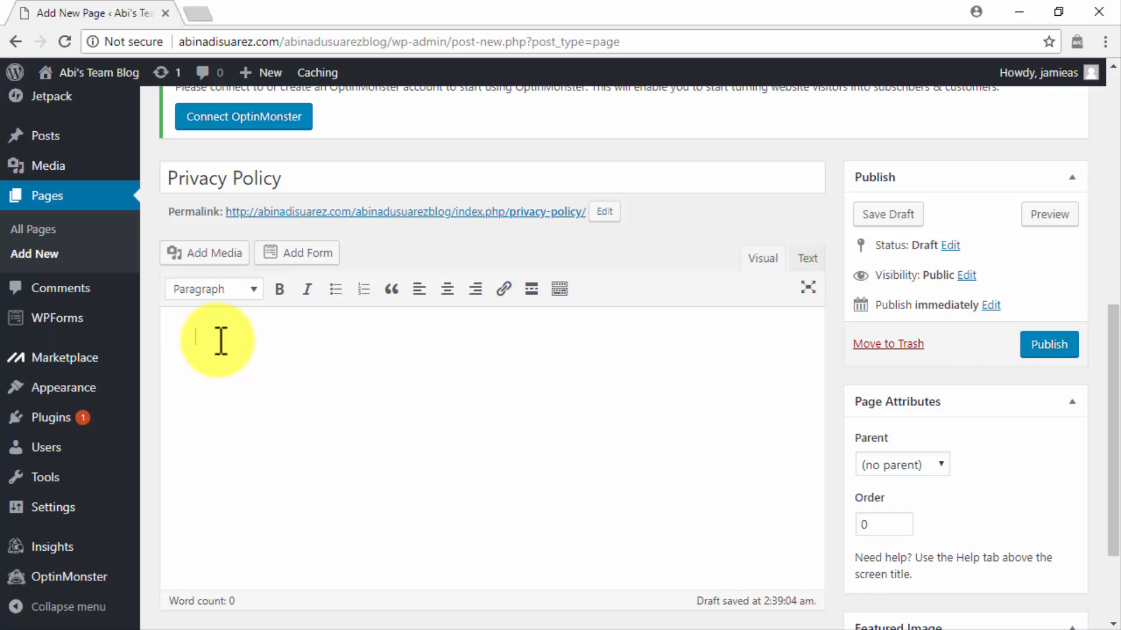
Paste the privacy policy and review its log files, cookies, web beacons and DART cookie sections
key(ctrl+v)
scroll(212, 350, up, 1)
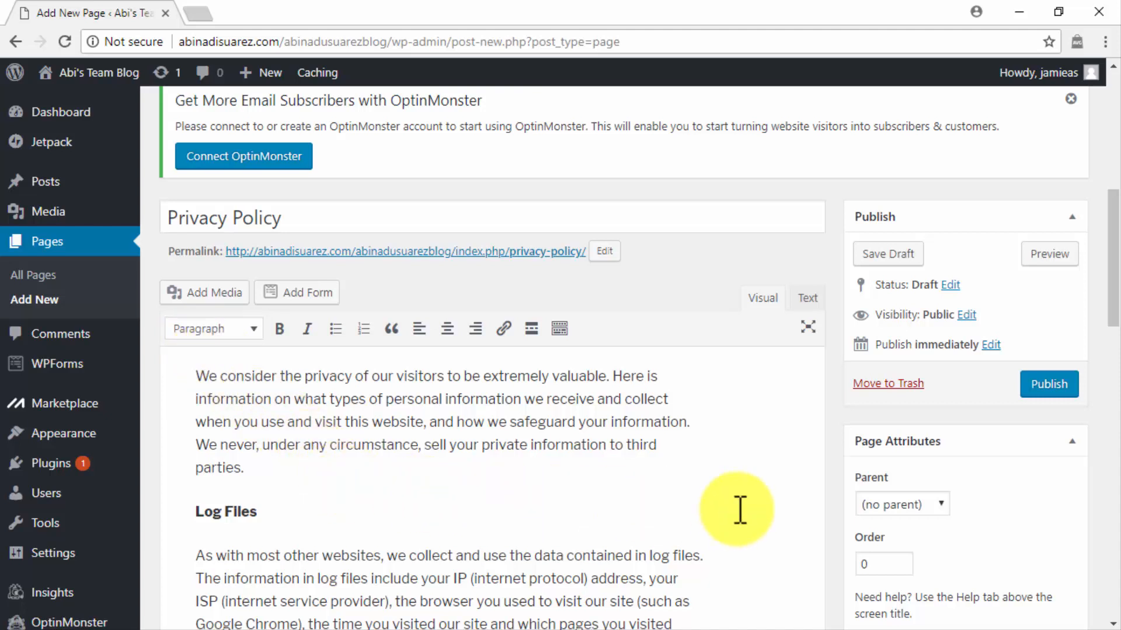
scroll(739, 509, down, 3)
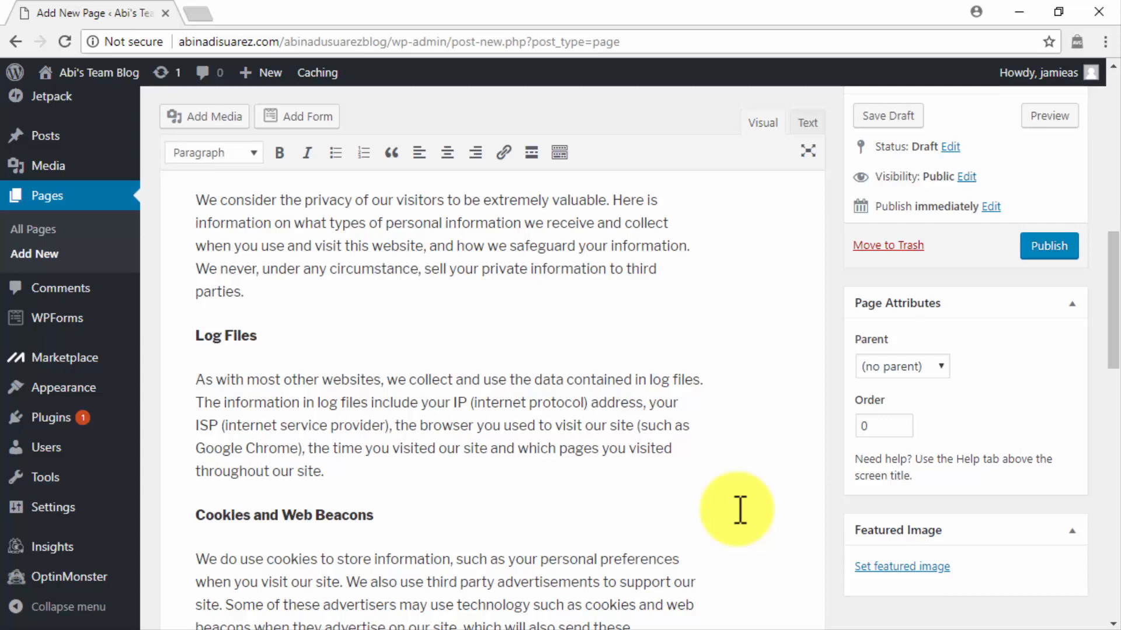
scroll(740, 509, down, 3)
scroll(740, 510, down, 2)
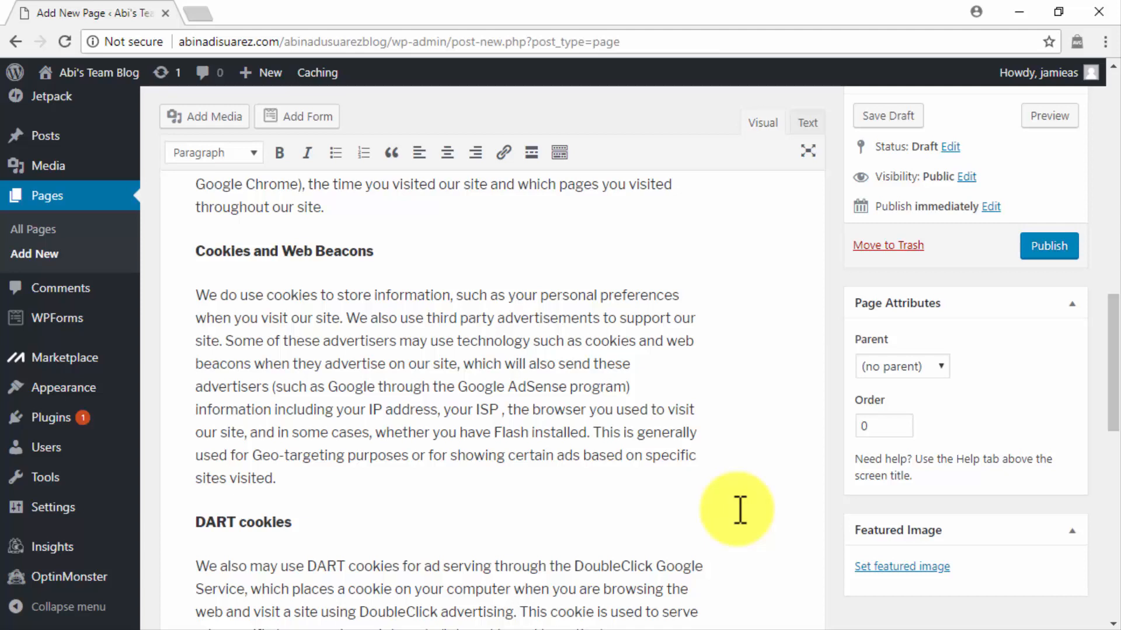
scroll(740, 509, down, 2)
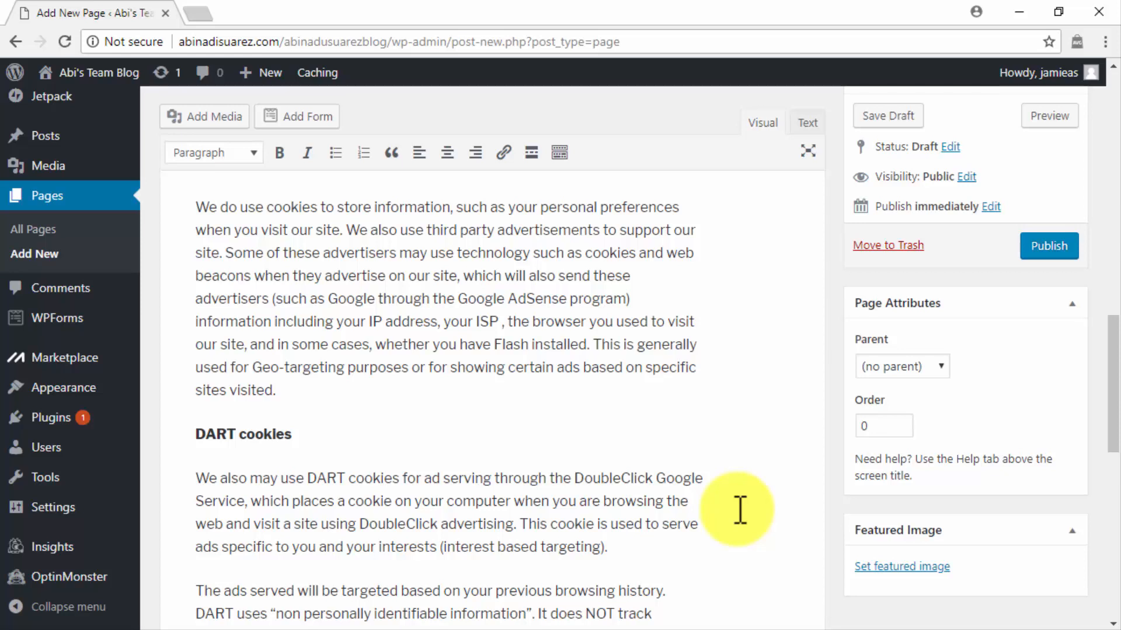
scroll(740, 509, down, 5)
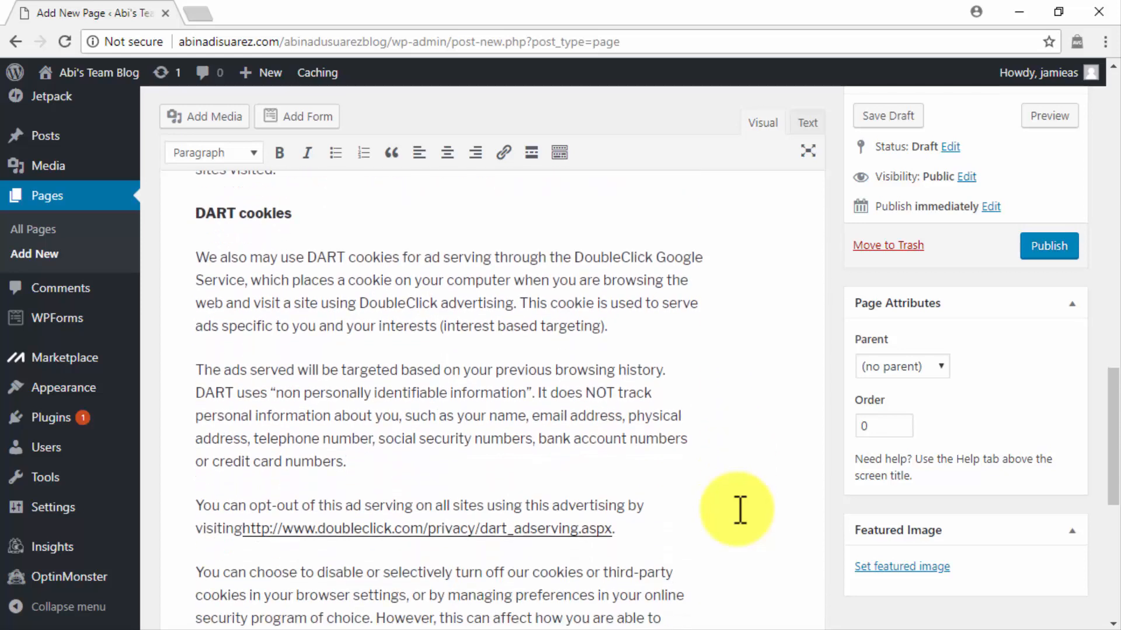
scroll(740, 509, down, 1)
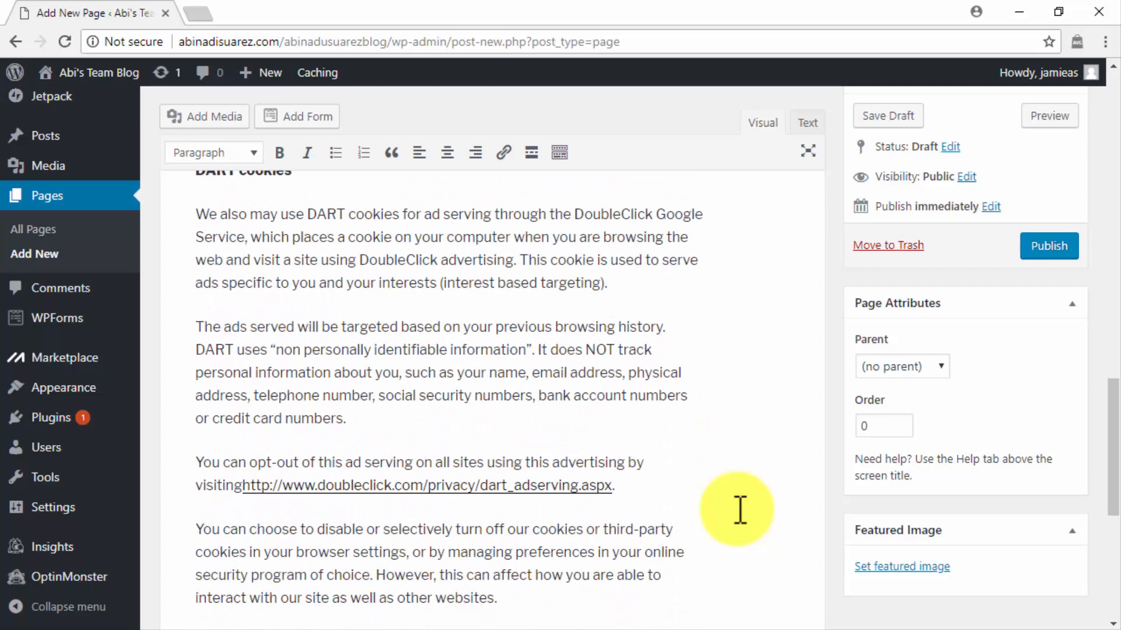
scroll(740, 509, down, 6)
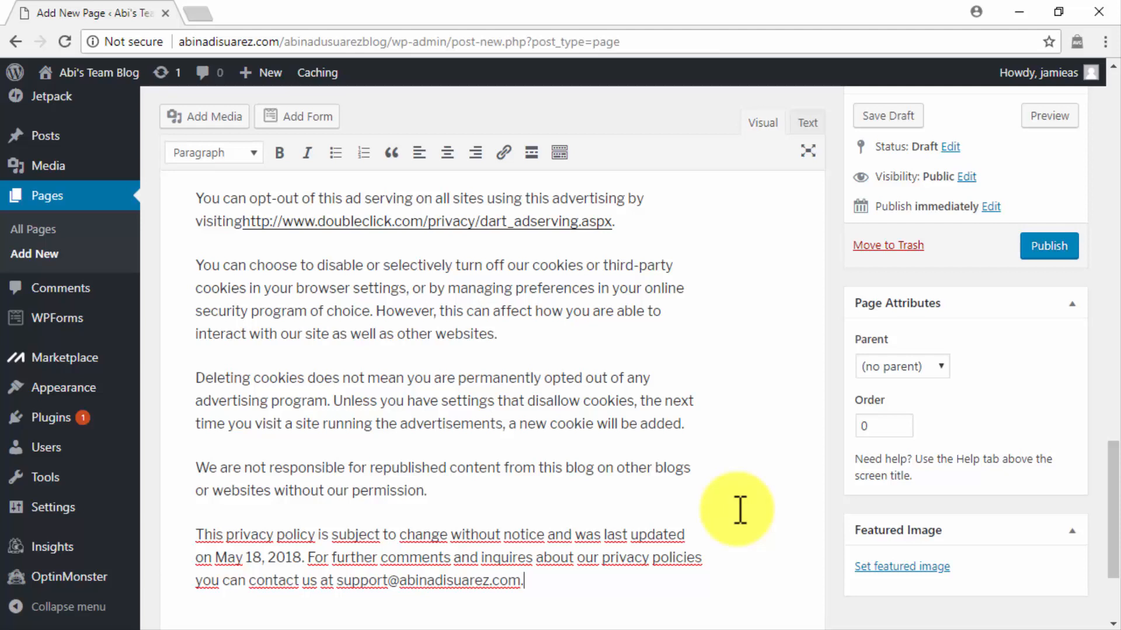
Publish the Privacy Policy page and start a new blog post
click(1026, 244)
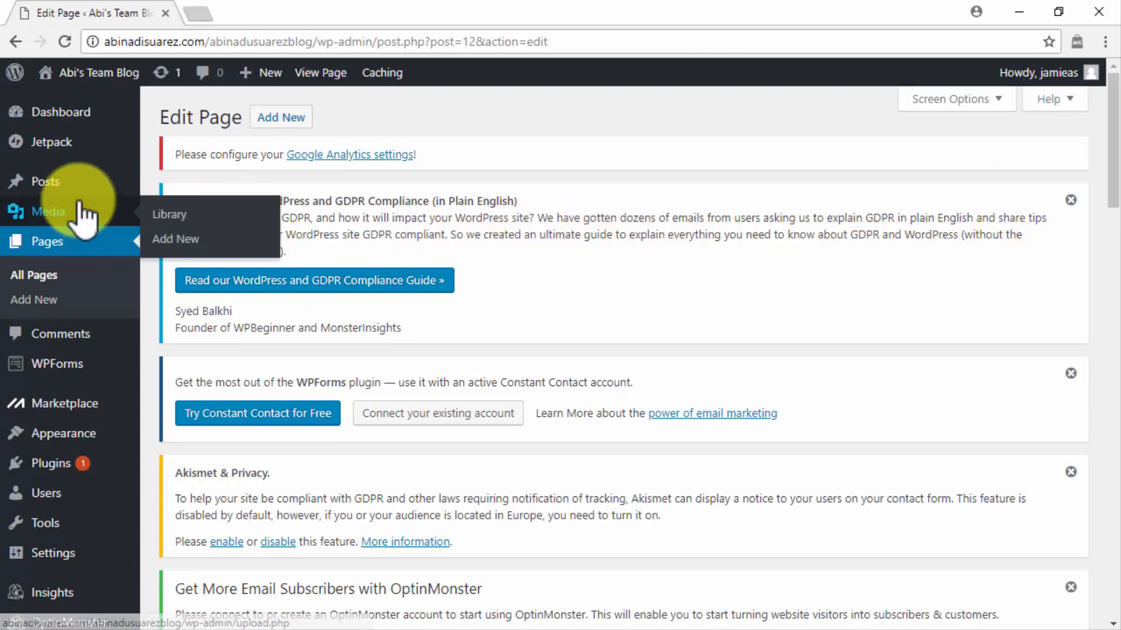
mouse_move(68, 183)
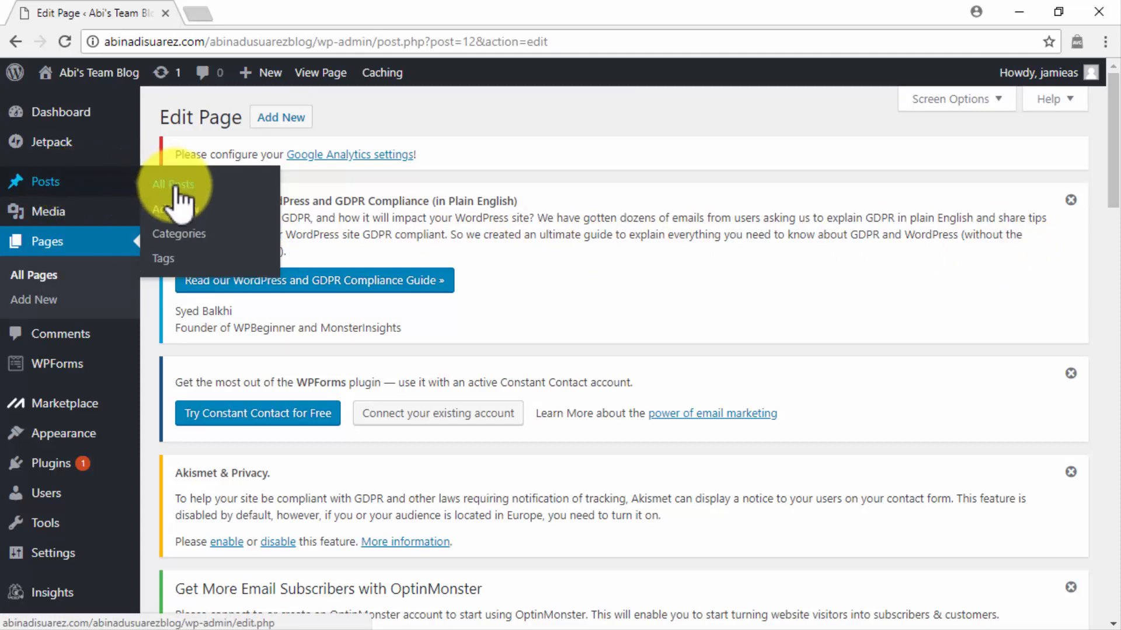
click(175, 209)
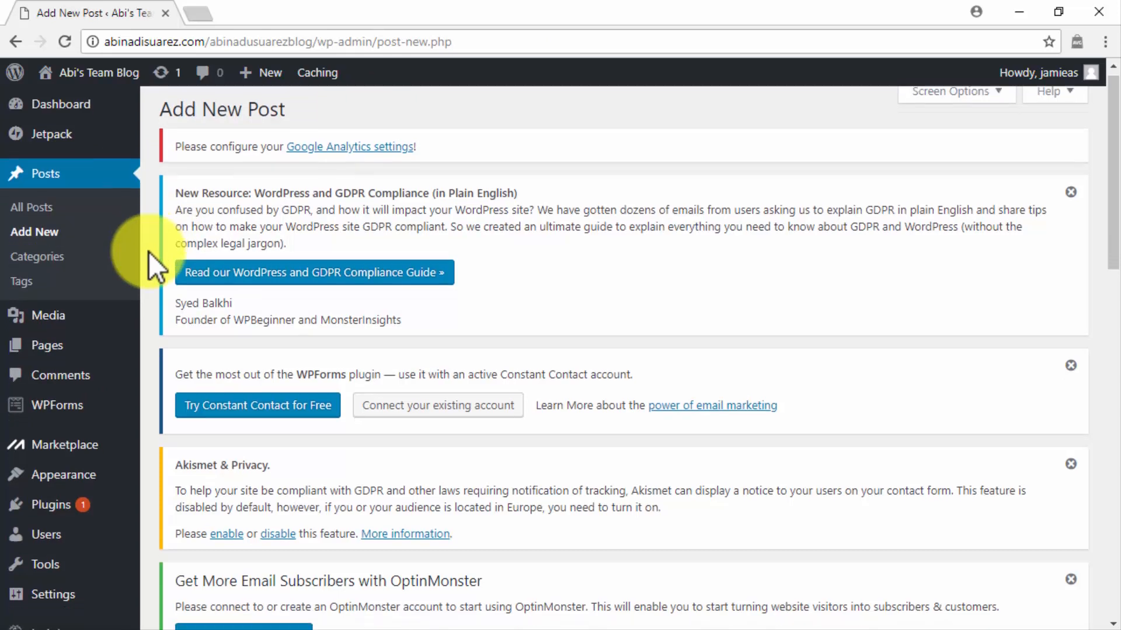
scroll(148, 252, down, 8)
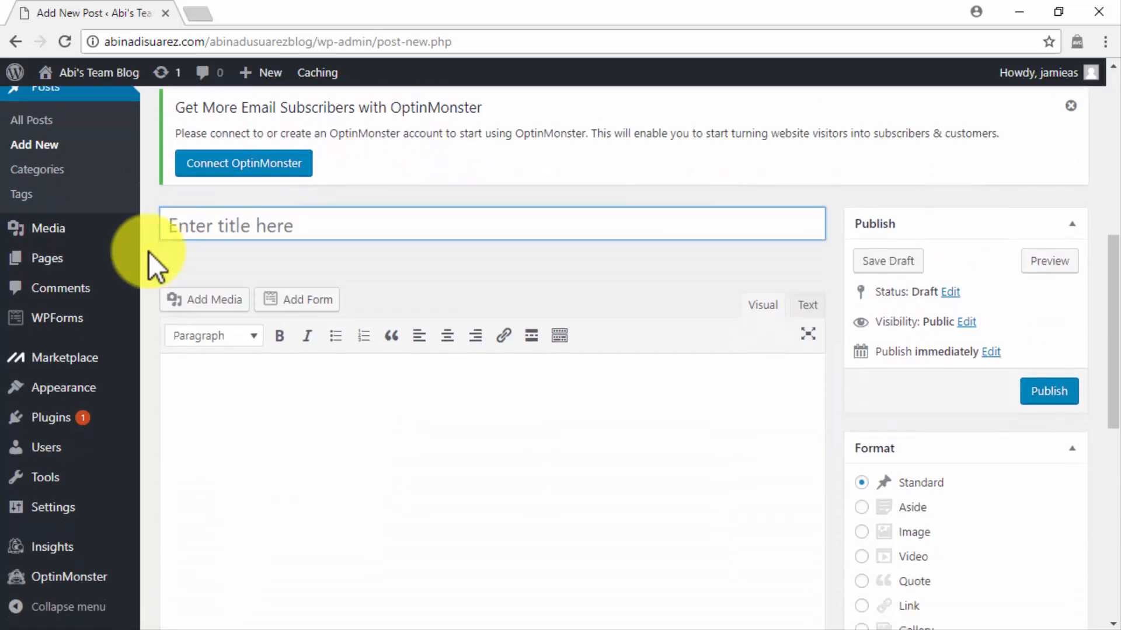
scroll(148, 251, down, 1)
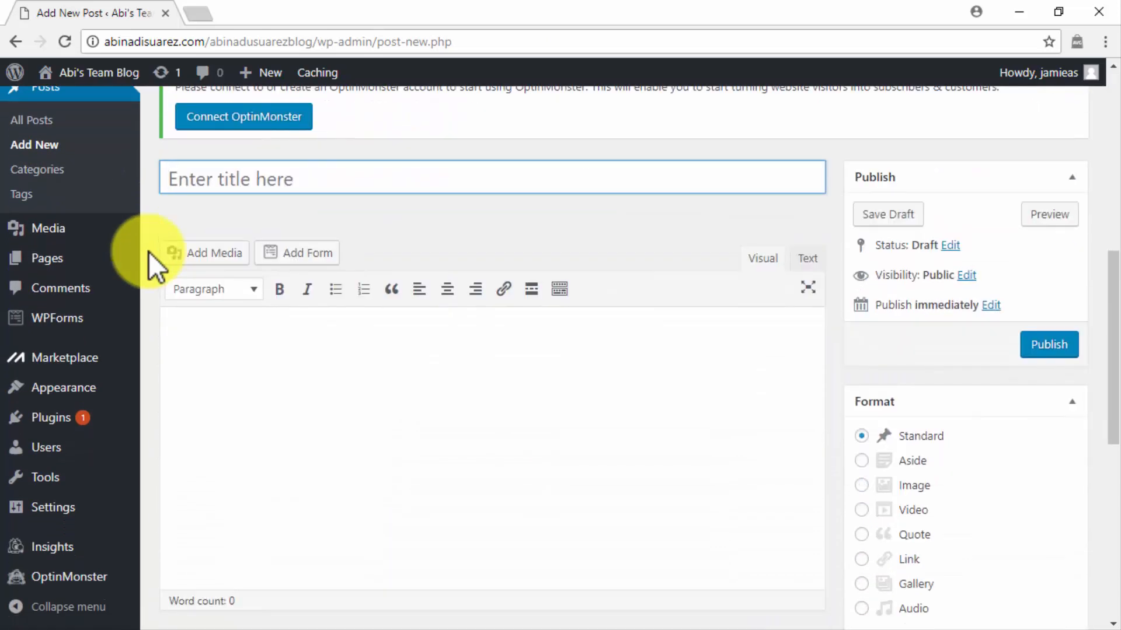
click(201, 335)
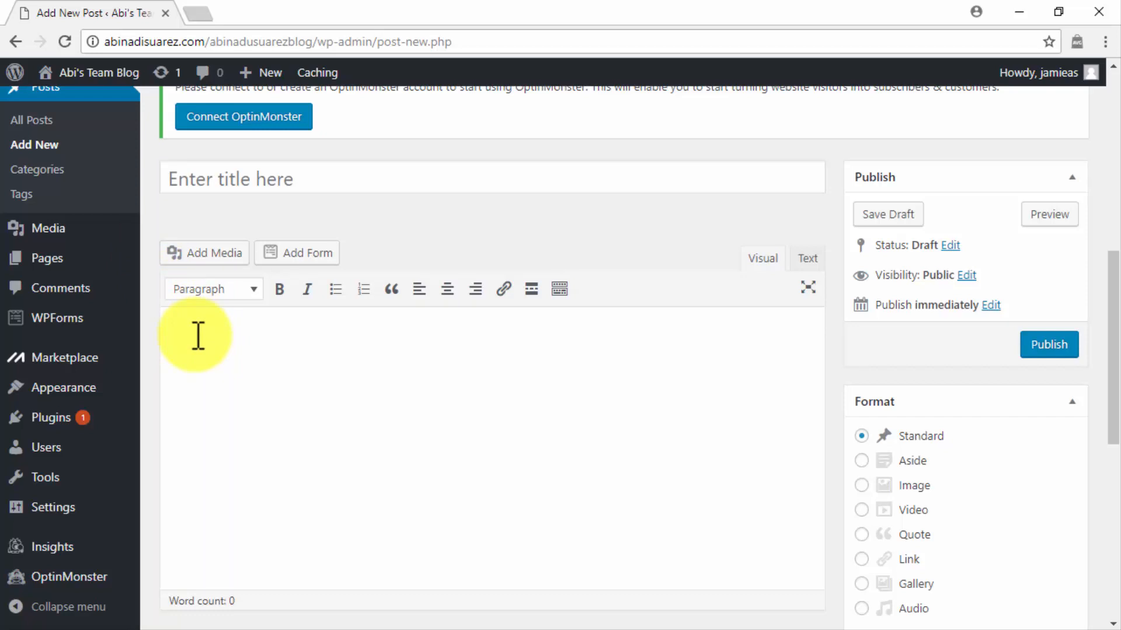
Title the post 'Viral Marketing Content. How Does It Work?' and paste in its article
click(305, 178)
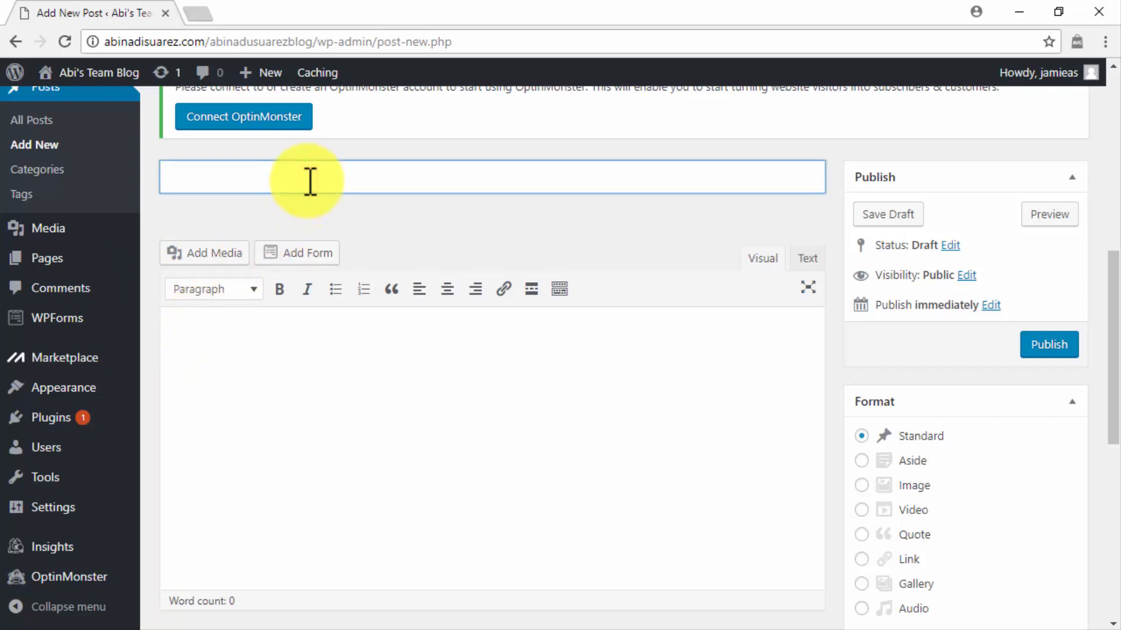
text(Viral Marketing Content. How Does It Work?)
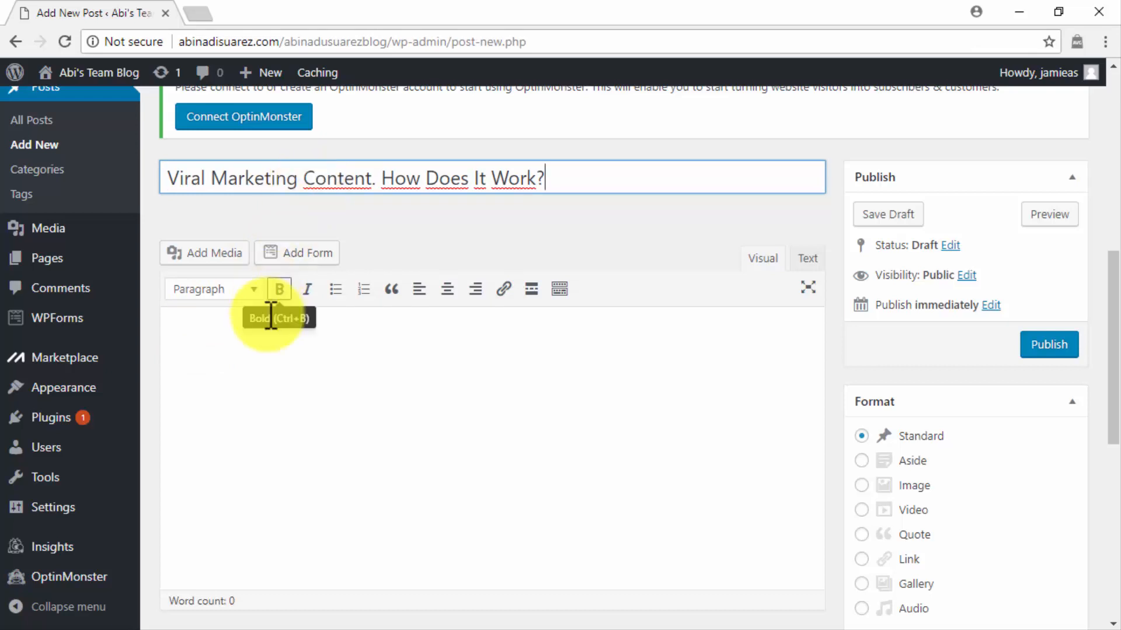
click(261, 346)
key(ctrl+v)
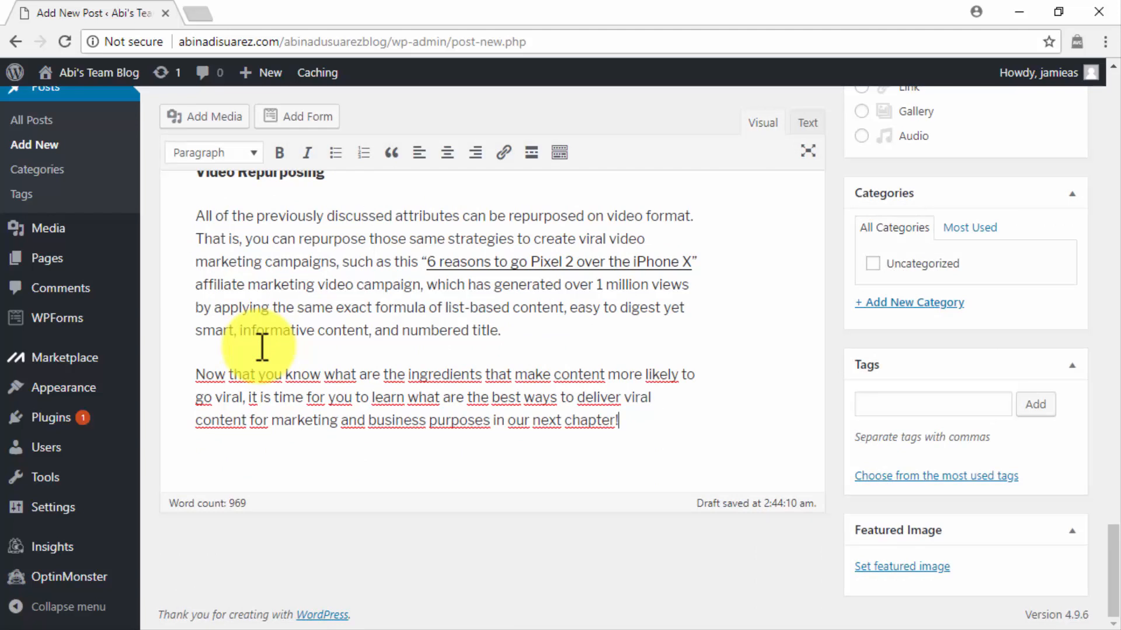
scroll(262, 349, up, 6)
scroll(262, 349, up, 20)
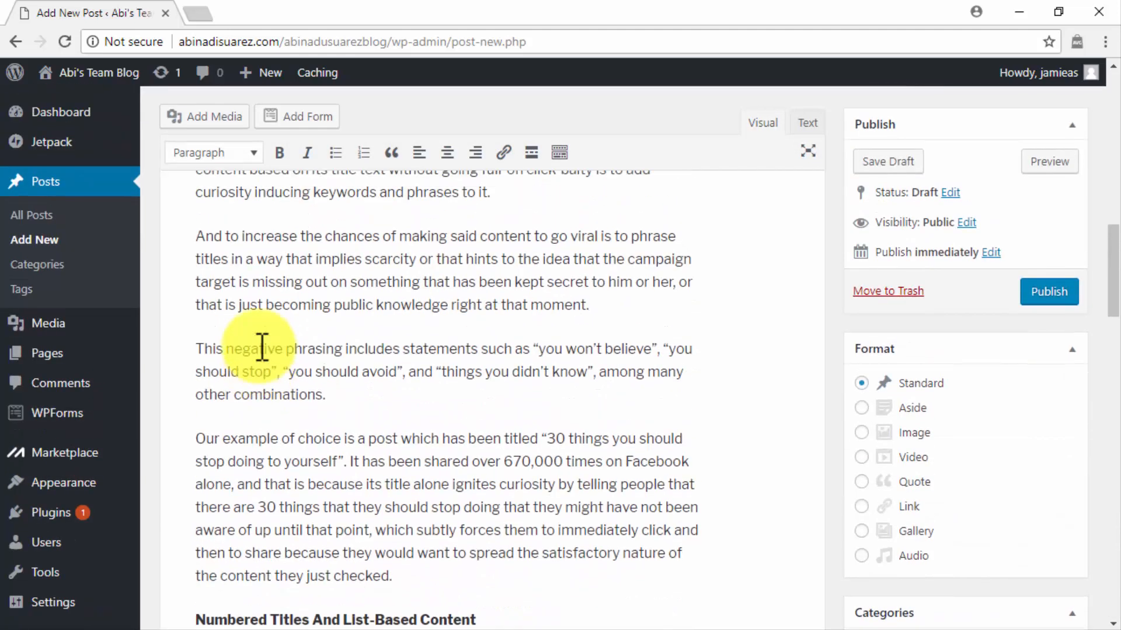